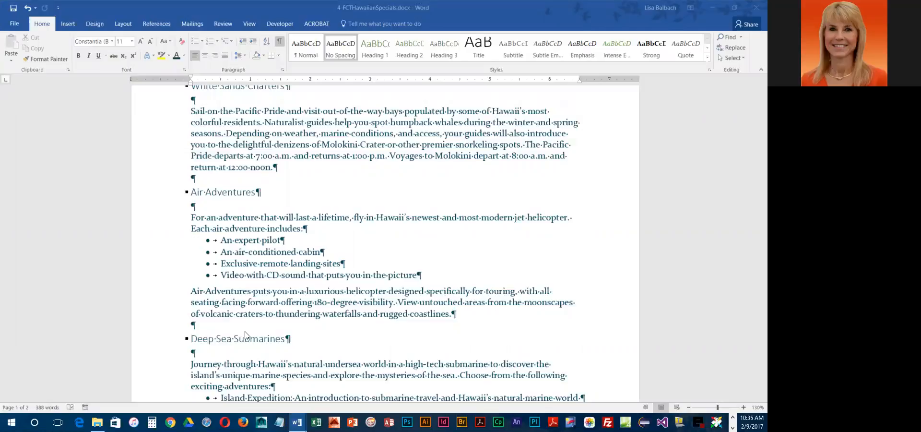
Add a ½ pt solid bottom border in the darkest blue theme color to the White Sands Charters heading paragraph
{"action": "scroll", "coordinate": [245, 335], "scroll_direction": "up", "scroll_amount": 3}
{"action": "left_click", "coordinate": [214, 236]}
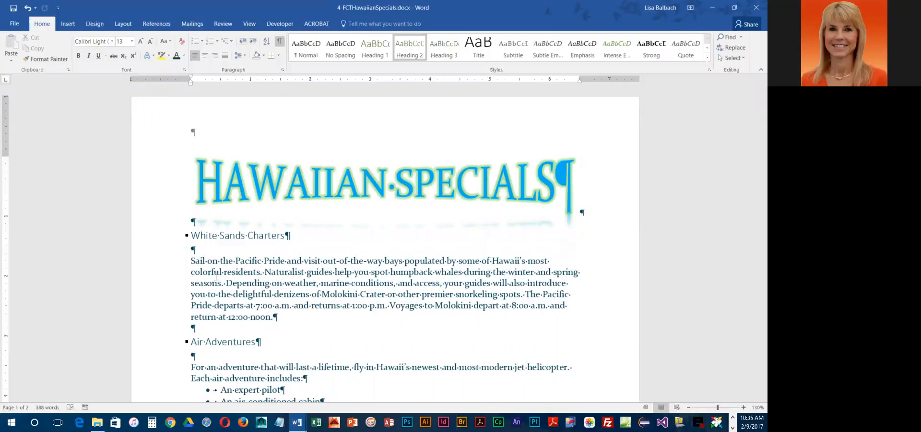
{"action": "left_click", "coordinate": [279, 56]}
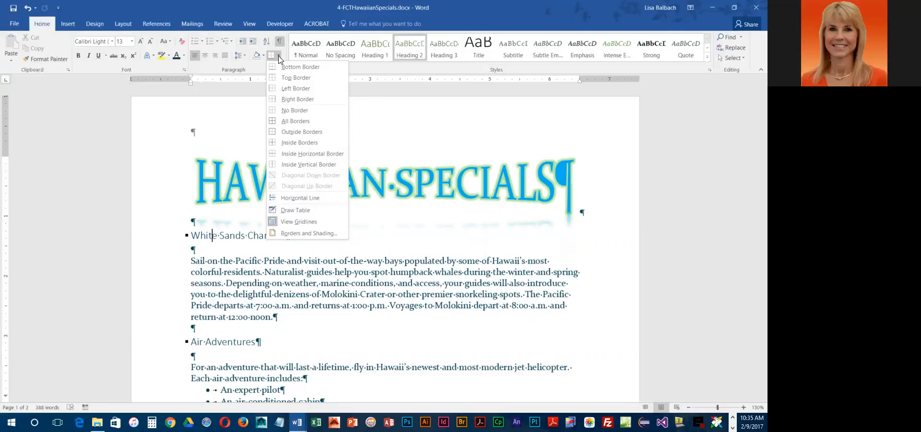
{"action": "left_click", "coordinate": [303, 232]}
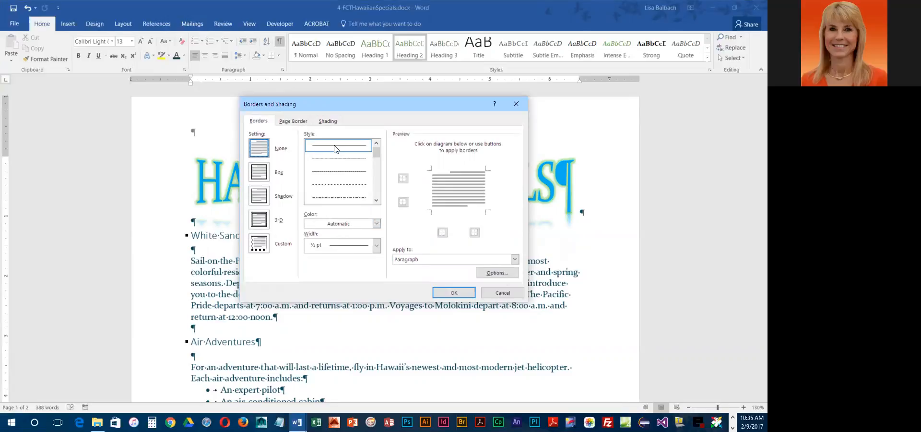
{"action": "left_click", "coordinate": [376, 224]}
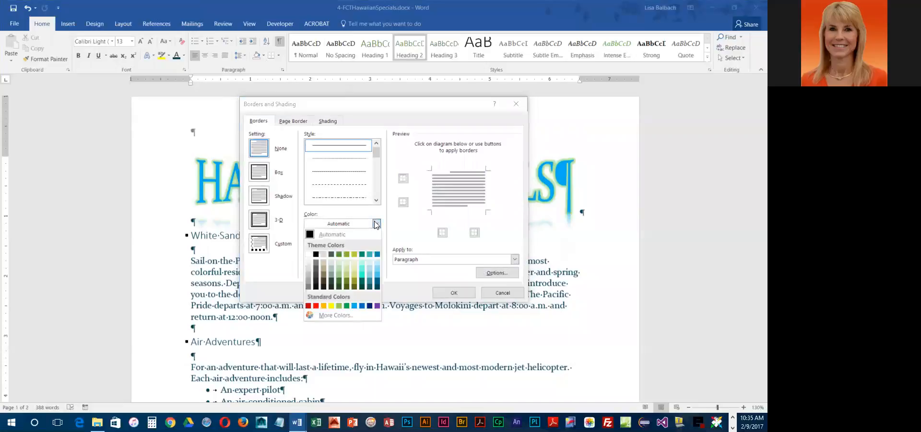
{"action": "left_click", "coordinate": [377, 289]}
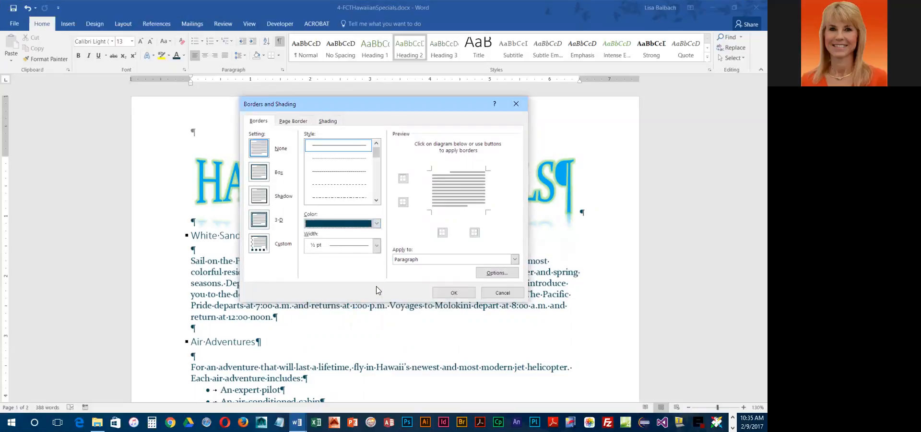
{"action": "left_click", "coordinate": [442, 211]}
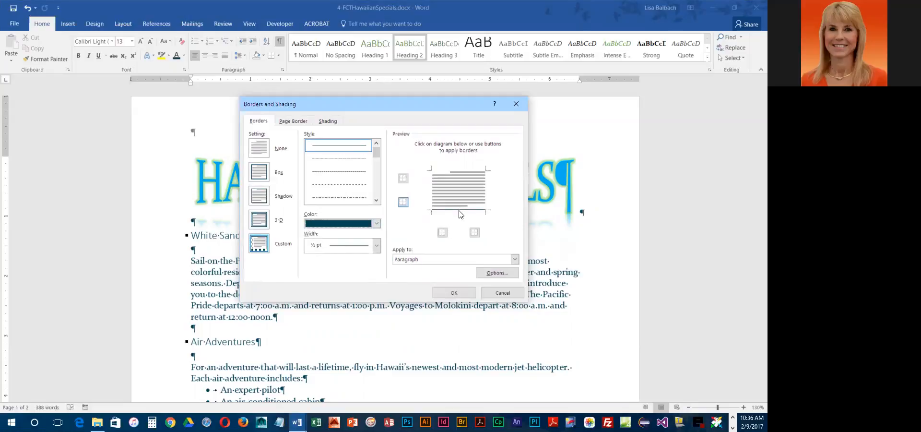
{"action": "left_click", "coordinate": [454, 292]}
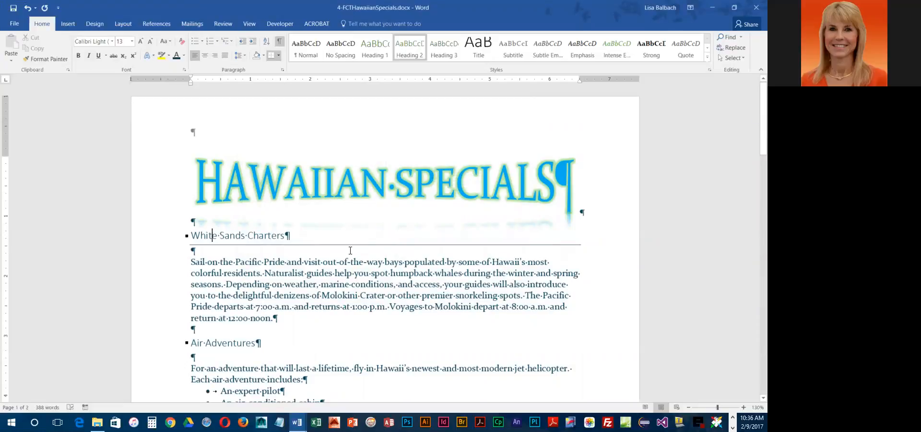
Repeat the bottom border on the Air Adventures, Deep Sea Submarines, Snorkeling Fantasies and Bicycle Safari headings
{"action": "scroll", "coordinate": [322, 282], "scroll_direction": "down", "scroll_amount": 1}
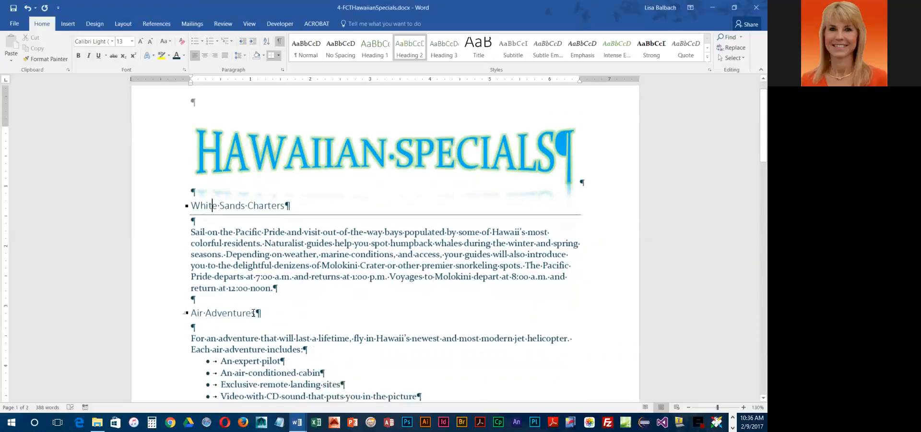
{"action": "left_click", "coordinate": [222, 313]}
{"action": "key", "text": "F4"}
{"action": "scroll", "coordinate": [248, 315], "scroll_direction": "down", "scroll_amount": 5}
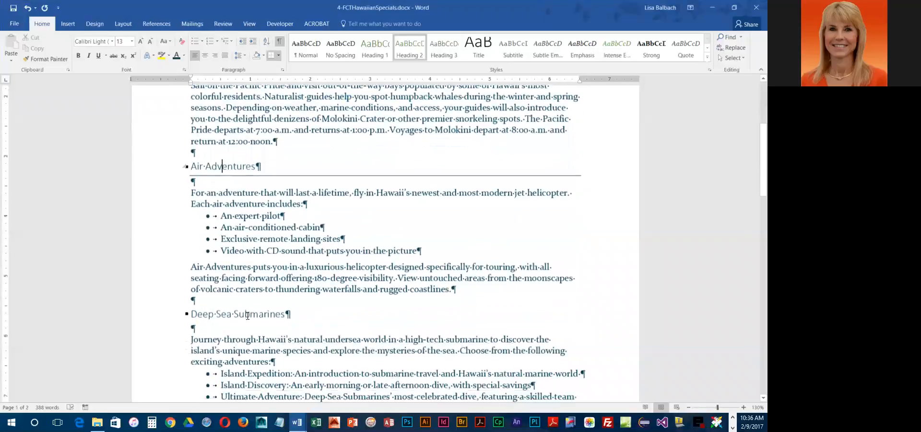
{"action": "left_click", "coordinate": [252, 313]}
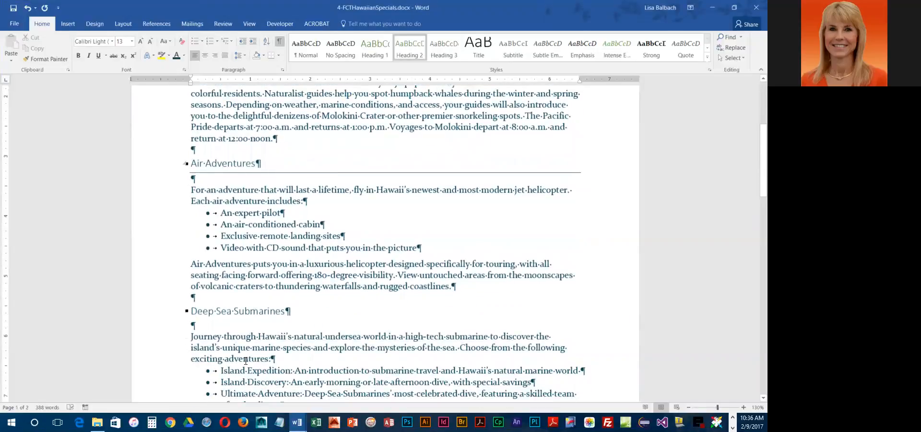
{"action": "key", "text": "F4"}
{"action": "scroll", "coordinate": [245, 360], "scroll_direction": "down", "scroll_amount": 10}
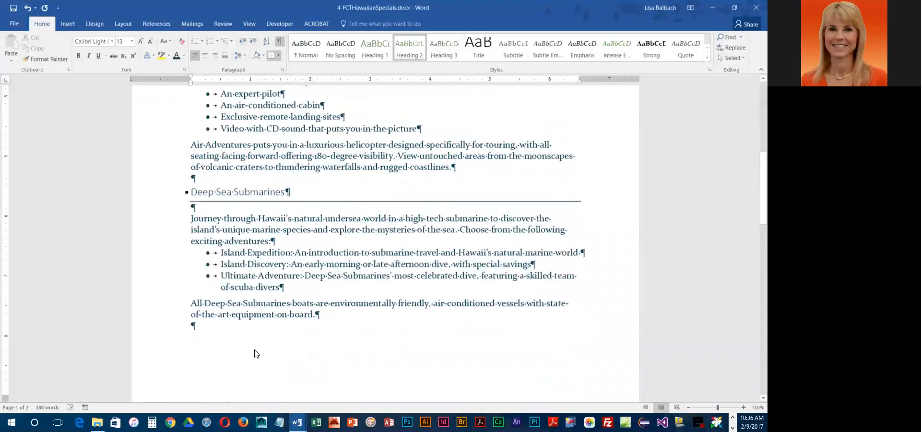
{"action": "left_click", "coordinate": [255, 233]}
{"action": "key", "text": "F4"}
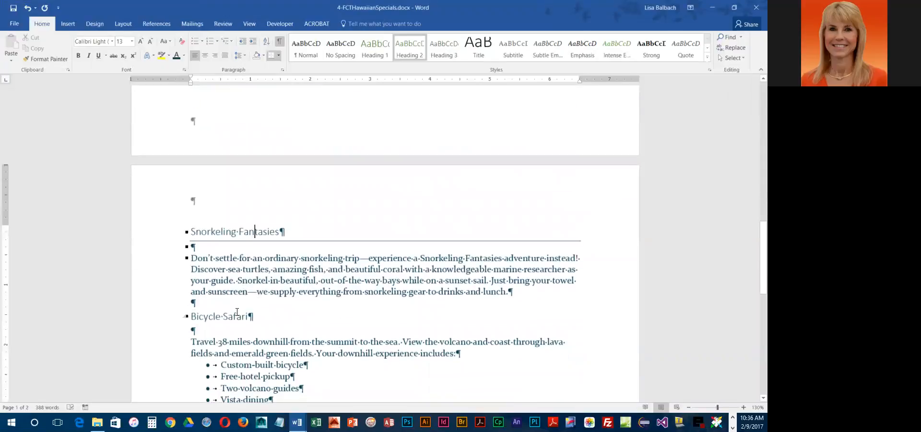
{"action": "left_click", "coordinate": [236, 318]}
{"action": "key", "text": "F4"}
{"action": "scroll", "coordinate": [237, 331], "scroll_direction": "down", "scroll_amount": 3}
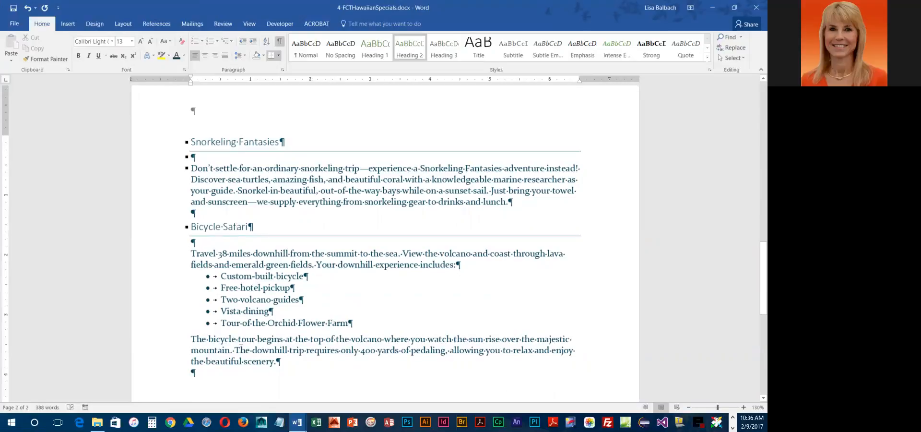
Apply a Dropped drop cap to the body paragraph under White Sands Charters and save the document
{"action": "scroll", "coordinate": [241, 349], "scroll_direction": "up", "scroll_amount": 12}
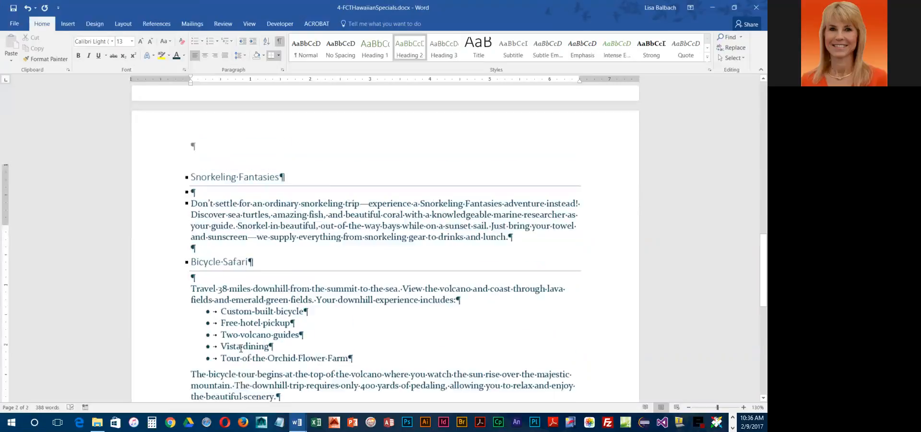
{"action": "scroll", "coordinate": [244, 345], "scroll_direction": "up", "scroll_amount": 5}
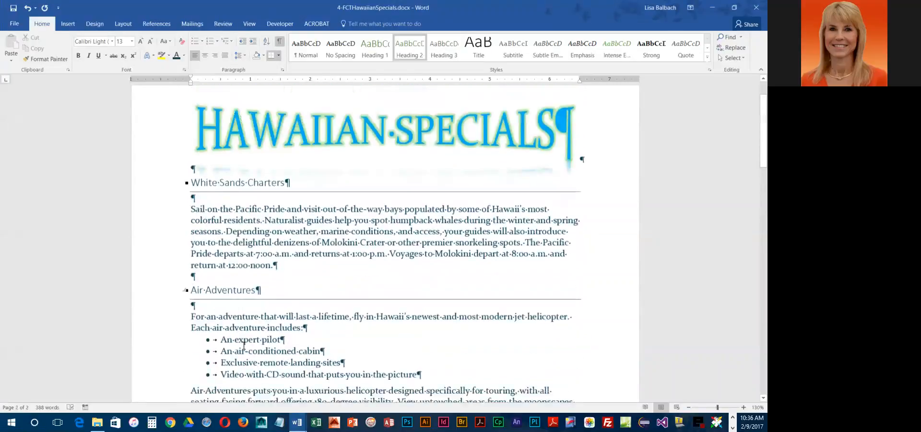
{"action": "left_click", "coordinate": [191, 229]}
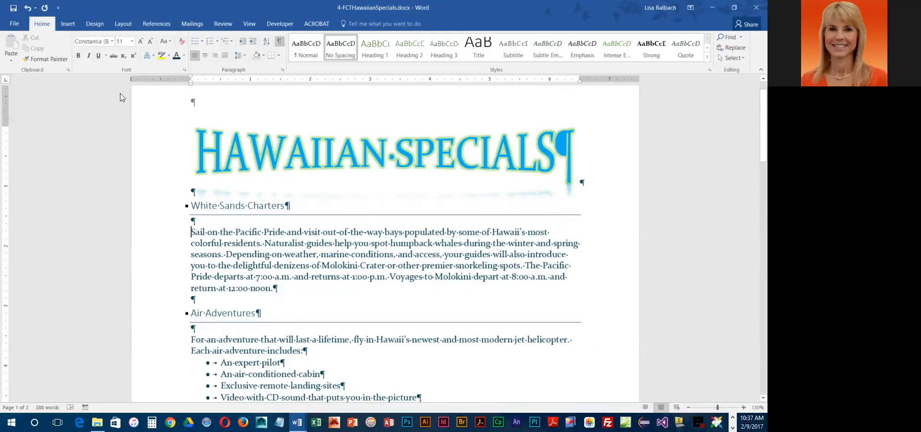
{"action": "left_click", "coordinate": [67, 25]}
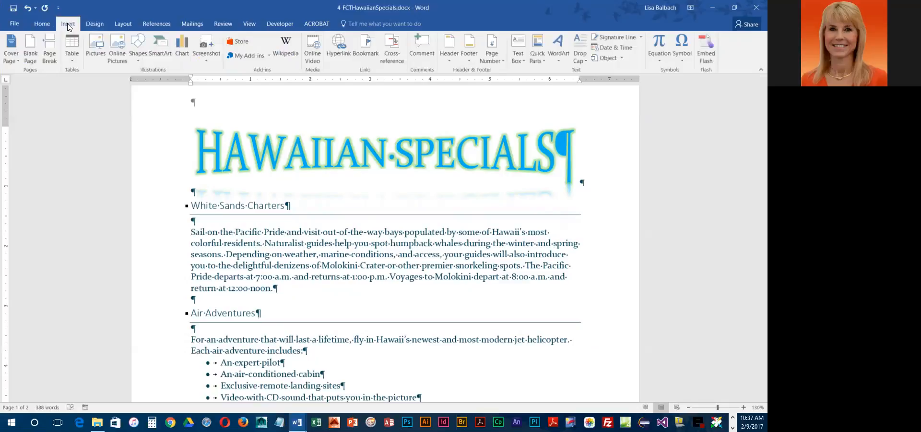
{"action": "left_click", "coordinate": [585, 59]}
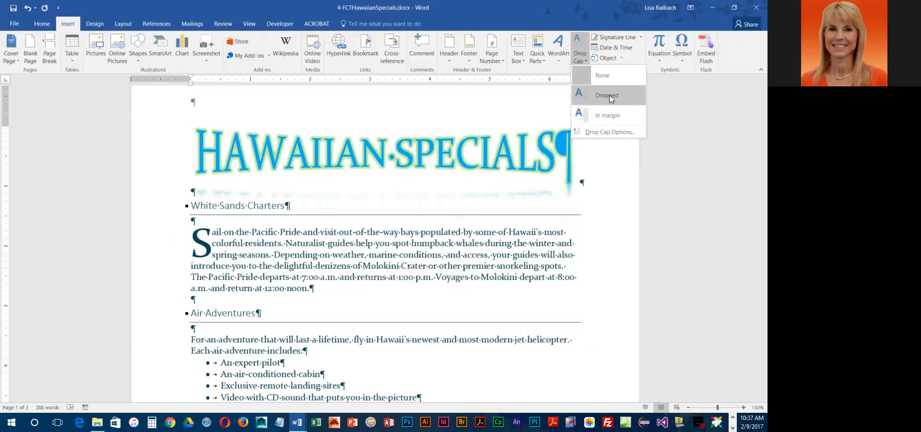
{"action": "left_click", "coordinate": [611, 99]}
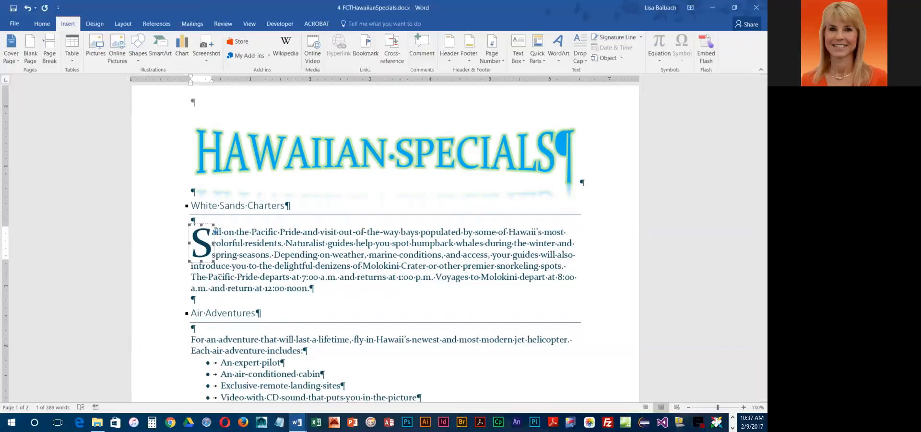
{"action": "left_click", "coordinate": [295, 266]}
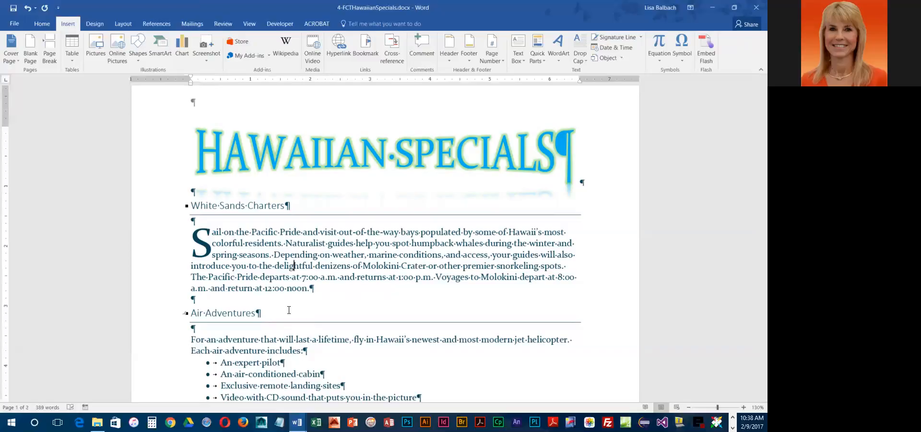
{"action": "key", "text": "ctrl+s"}
Insert an Austin Quote text box in the White Sands Charters paragraph and clear its placeholder text
{"action": "left_click", "coordinate": [524, 60]}
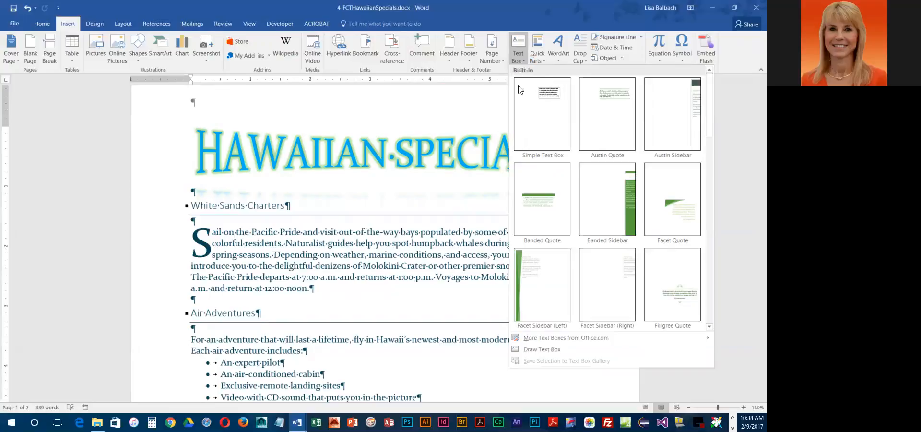
{"action": "left_click", "coordinate": [618, 120]}
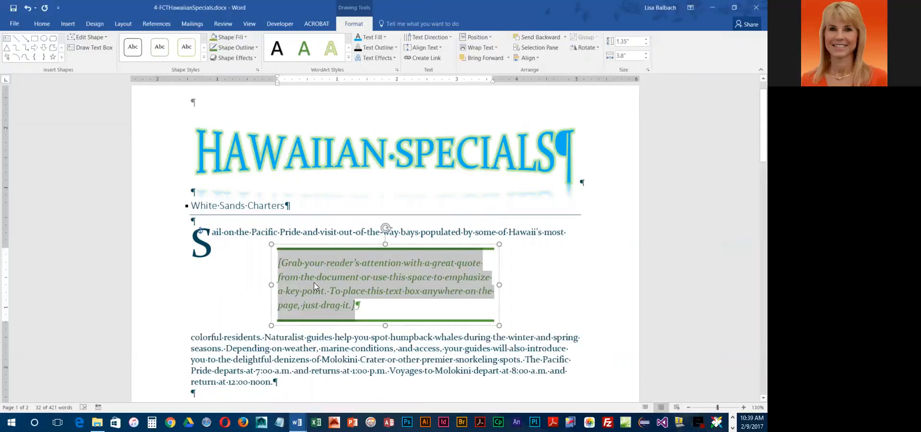
{"action": "type", "text": "sIGN"}
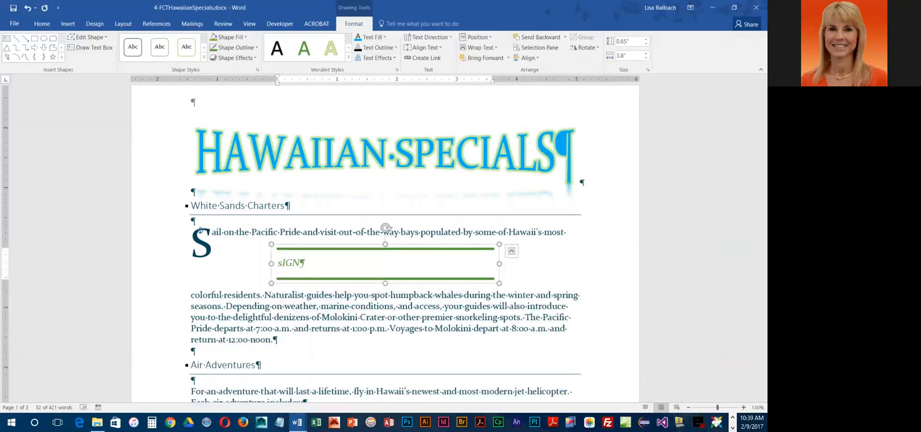
{"action": "key", "text": "BackSpace"}
{"action": "key", "text": "BackSpace"}
{"action": "key", "text": "BackSpace"}
{"action": "key", "text": "BackSpace"}
Fill the quote box with "Sign up today for your Hawaiian adventure and enjoy spectacular beaches, Hawaii's natural undersea world, and beautiful bays"
{"action": "type", "text": "Sign up "}
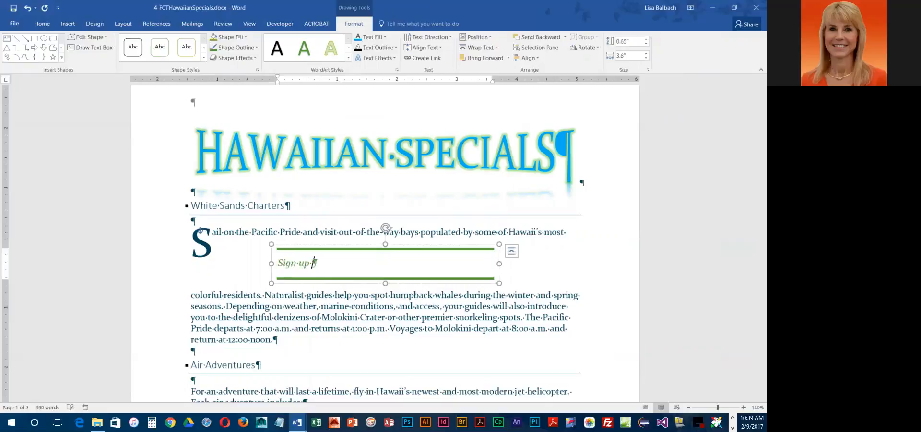
{"action": "type", "text": "today for your H"}
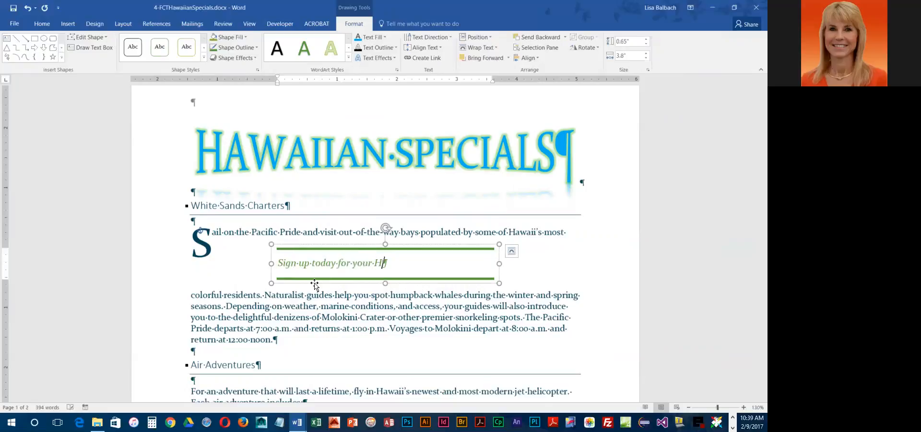
{"action": "type", "text": "awaiian adventure and enjoy "}
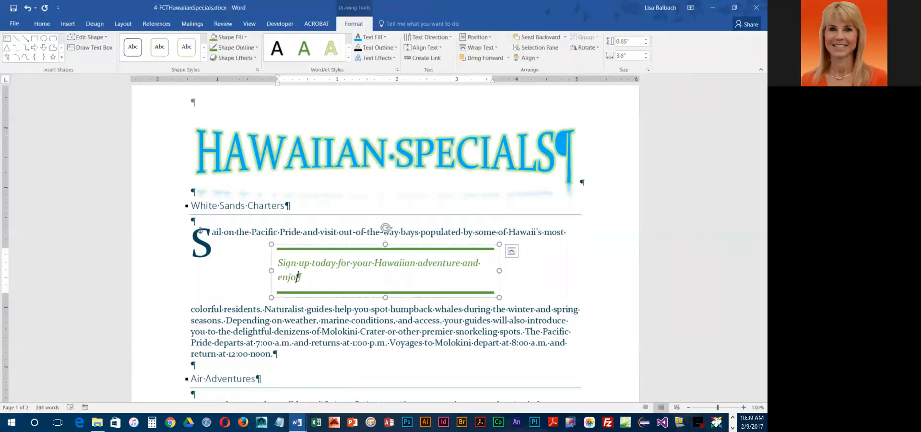
{"action": "type", "text": "specitacular be"}
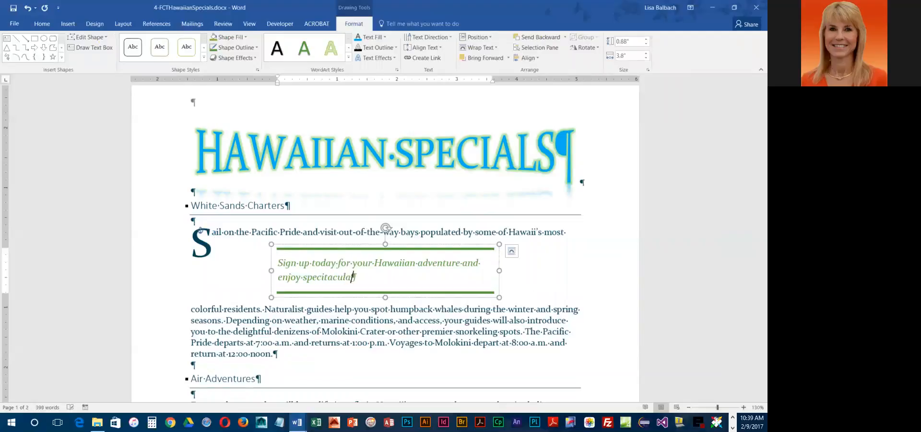
{"action": "type", "text": "aches, Ha"}
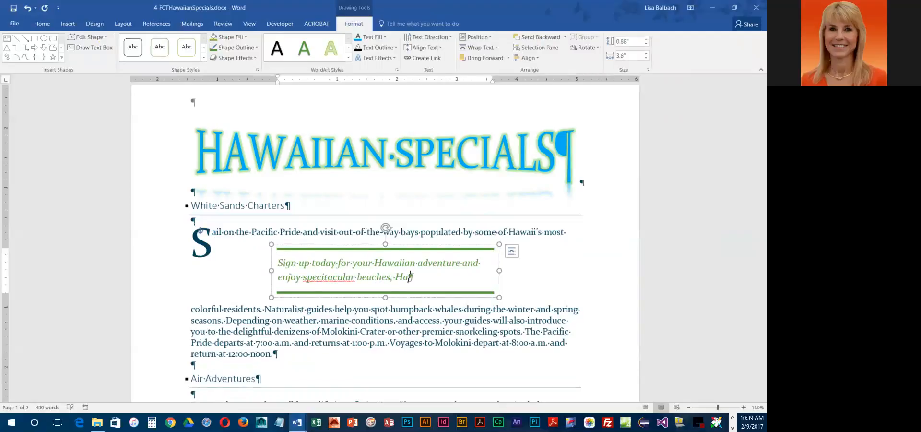
{"action": "type", "text": "waii's natural undersea"}
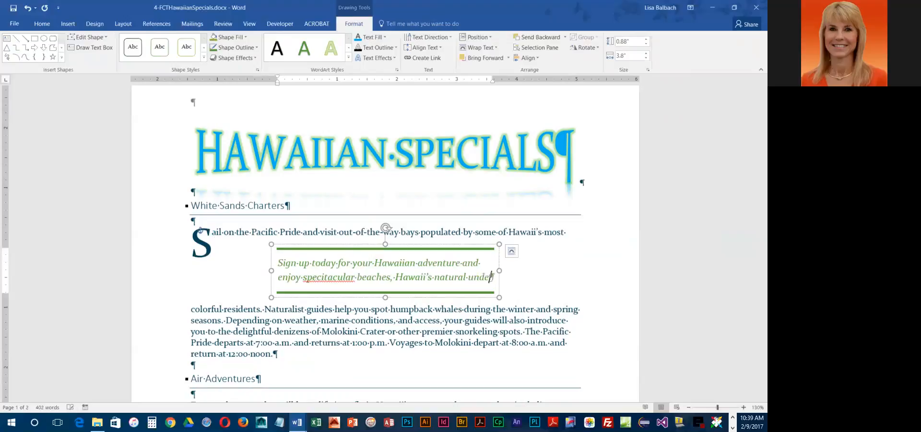
{"action": "key", "text": "BackSpace"}
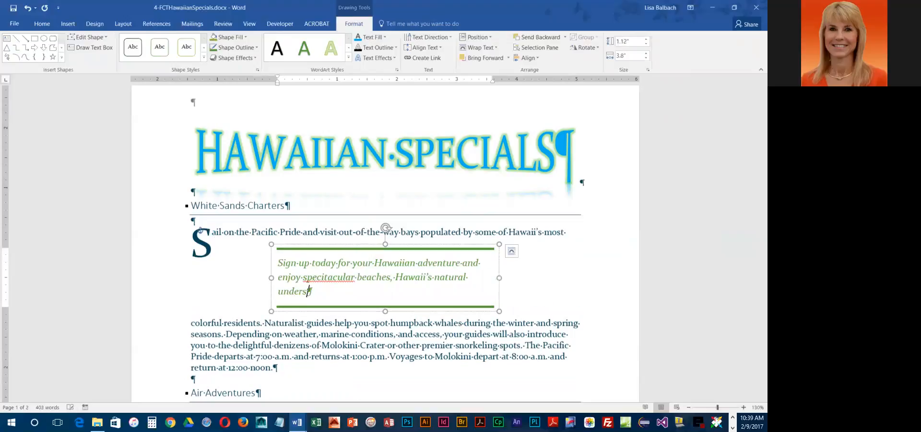
{"action": "type", "text": "a world, and beaut"}
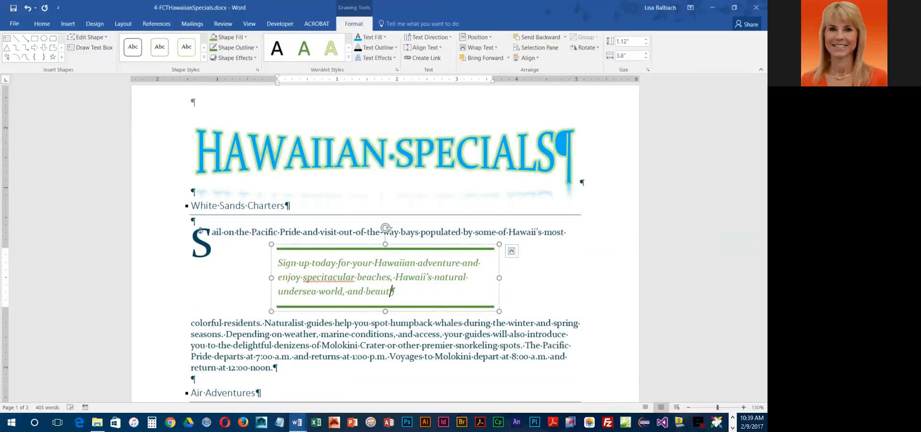
{"action": "type", "text": "iful bays"}
{"action": "right_click", "coordinate": [328, 281]}
{"action": "left_click", "coordinate": [379, 292]}
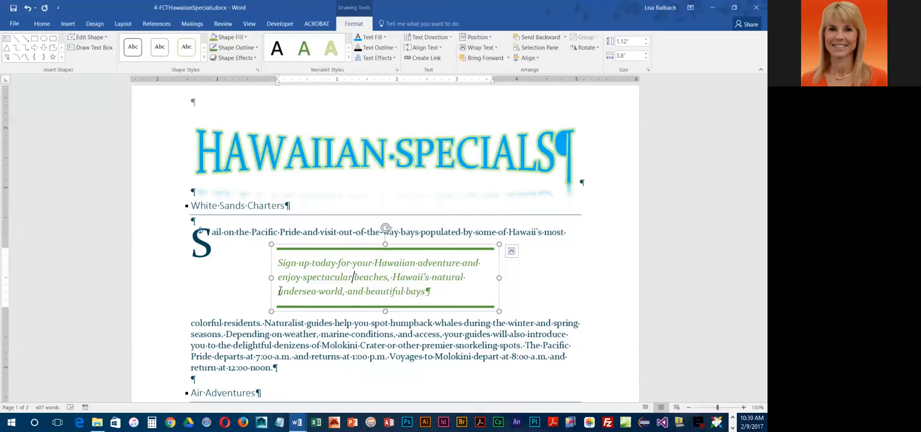
Apply the Subtle Effect - Aqua, Accent 5 shape style to the quote text box
{"action": "left_click", "coordinate": [446, 244]}
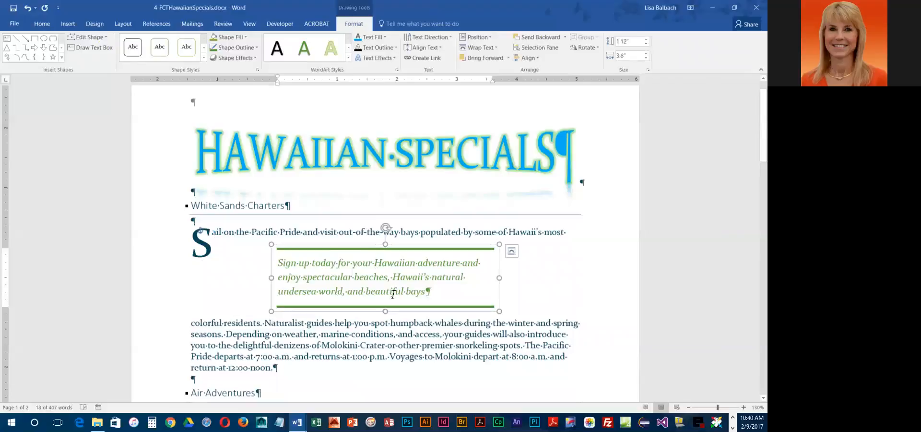
{"action": "left_click", "coordinate": [203, 60]}
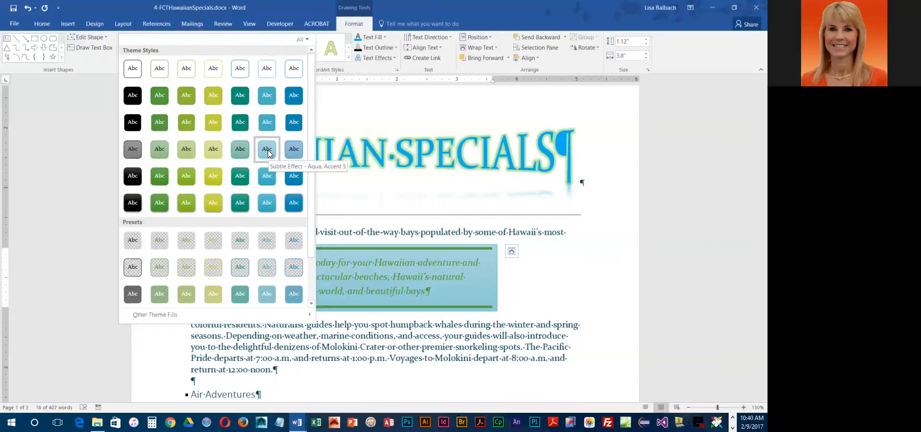
{"action": "left_click", "coordinate": [268, 150]}
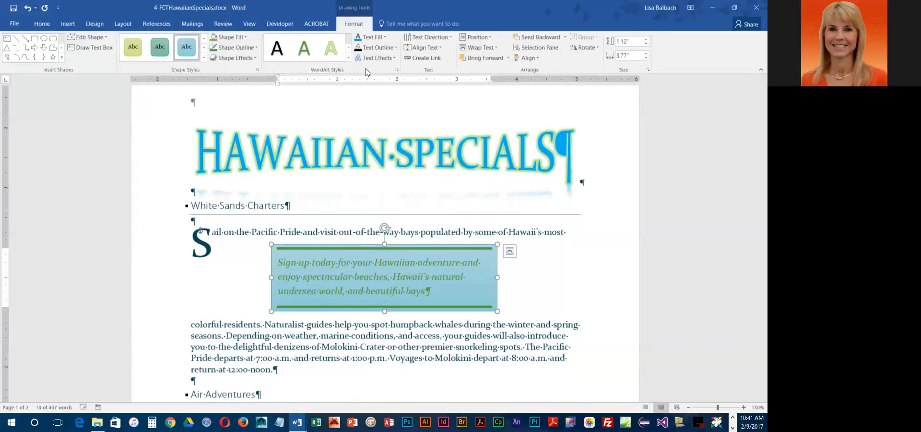
Format the quote box text with the darkest blue theme fill in the last column, bold it and reduce its font size one point
{"action": "left_click", "coordinate": [386, 37]}
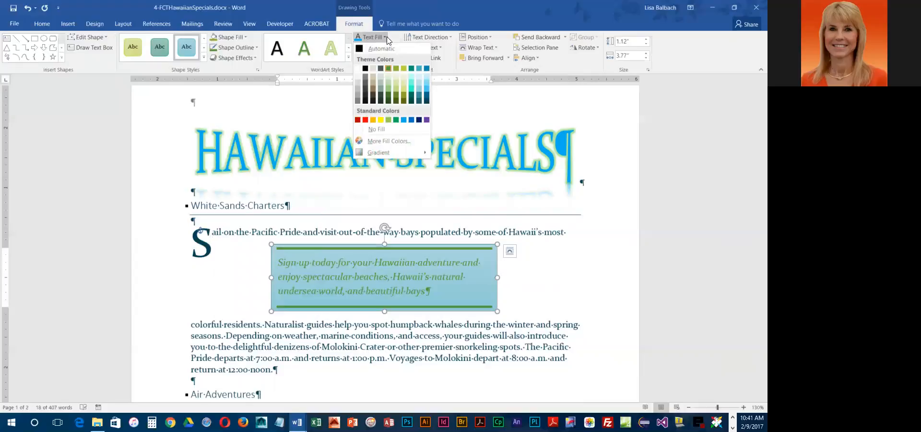
{"action": "left_click", "coordinate": [427, 101]}
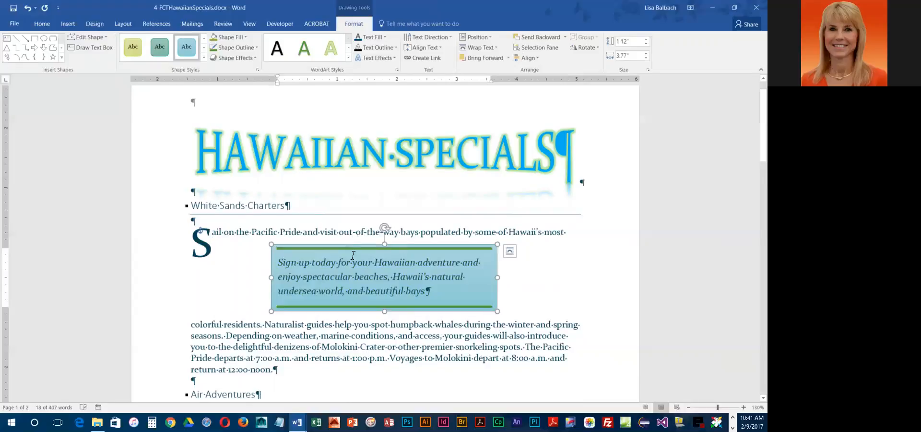
{"action": "key", "text": "ctrl+b"}
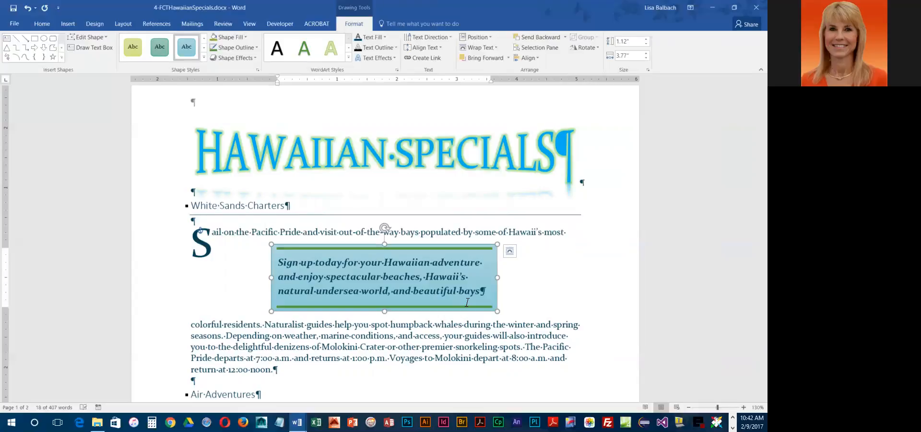
{"action": "key", "text": "ctrl+["}
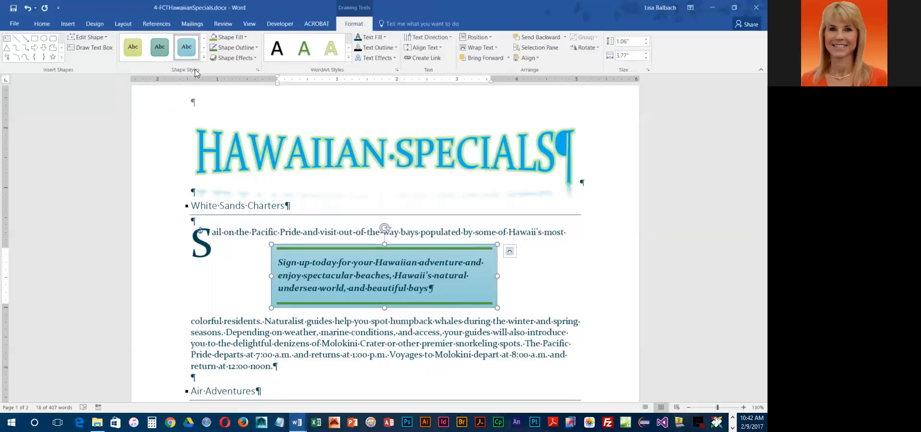
Apply the smallest blue glow from the last column and the first bevel style to the quote text box
{"action": "left_click", "coordinate": [257, 59]}
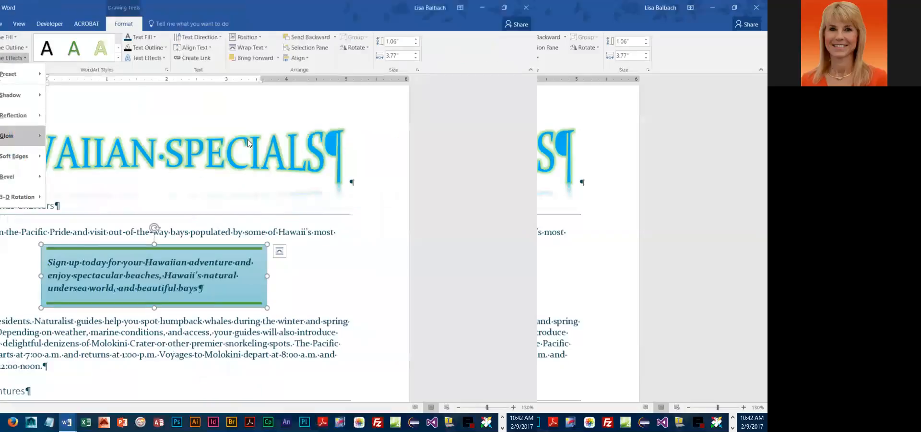
{"action": "mouse_move", "coordinate": [18, 142]}
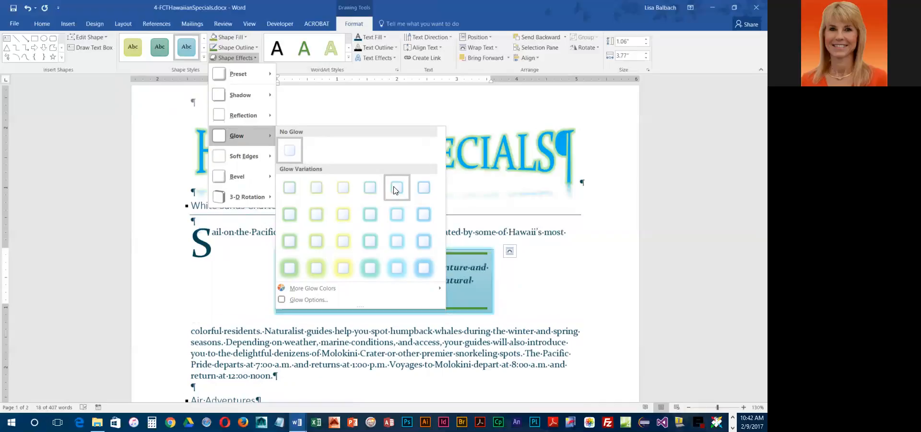
{"action": "left_click", "coordinate": [423, 193]}
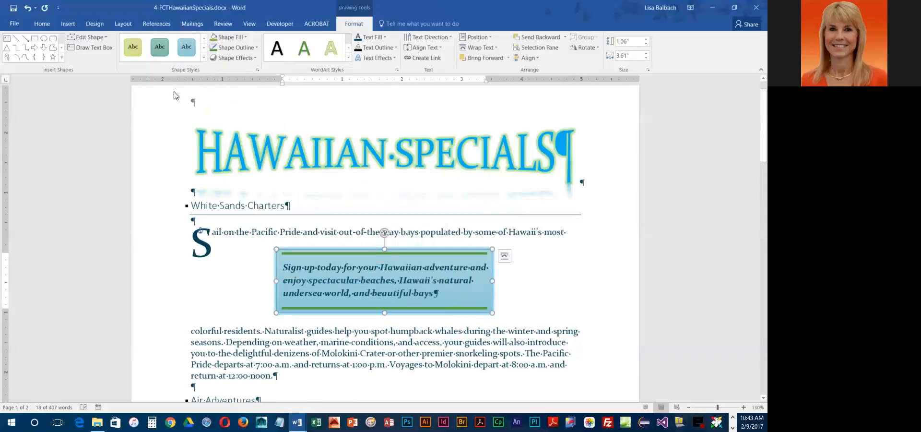
{"action": "left_click", "coordinate": [255, 60]}
{"action": "mouse_move", "coordinate": [245, 181]}
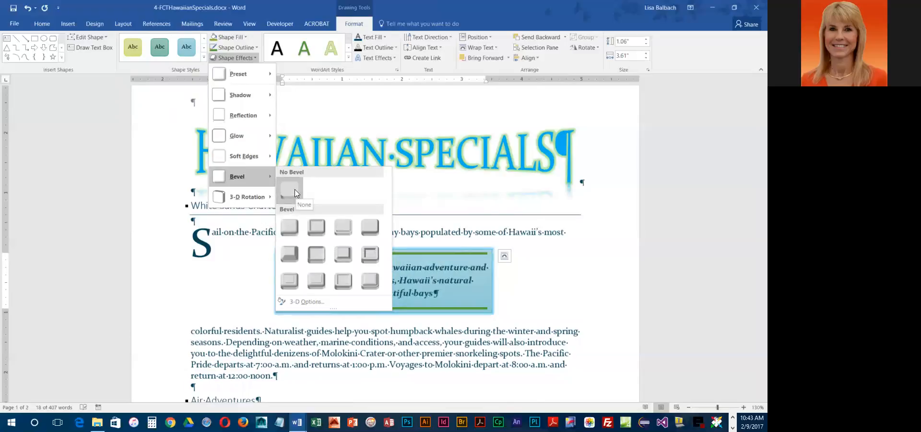
{"action": "left_click", "coordinate": [291, 228]}
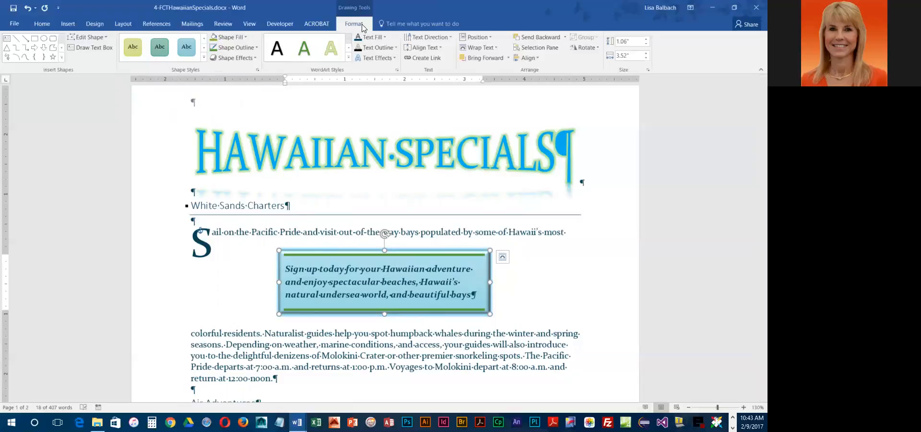
Set the quote text box's width to 2.9"
{"action": "left_click", "coordinate": [627, 56]}
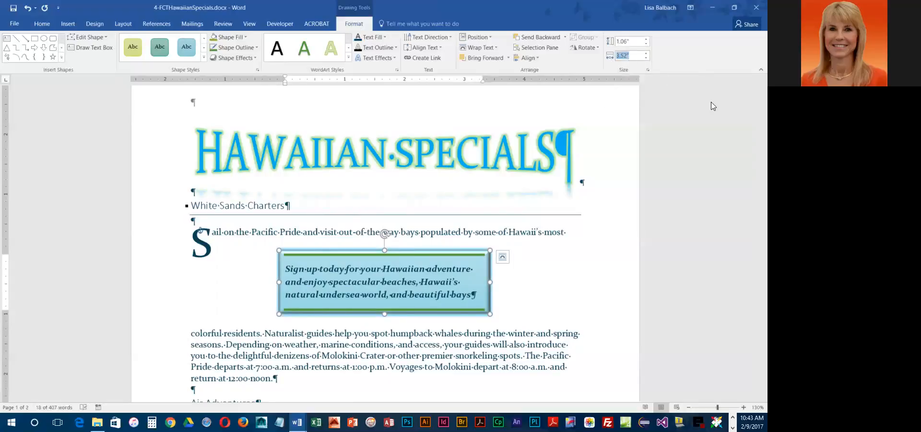
{"action": "type", "text": "2"}
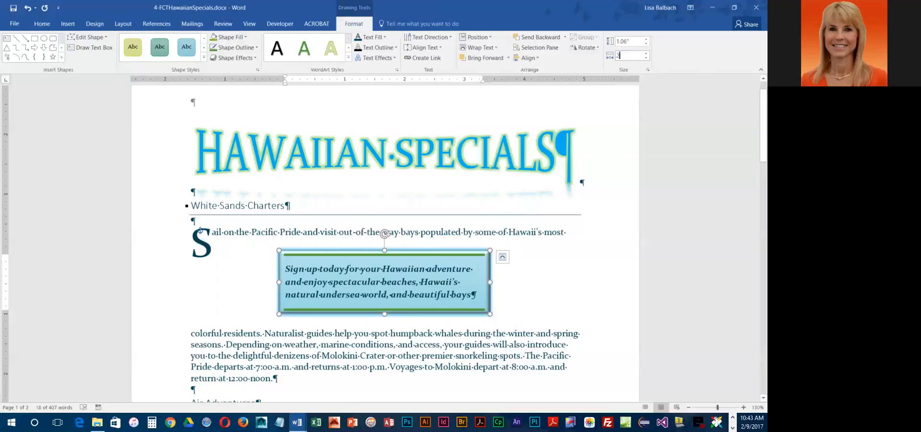
{"action": "type", "text": ".9"}
{"action": "key", "text": "Return"}
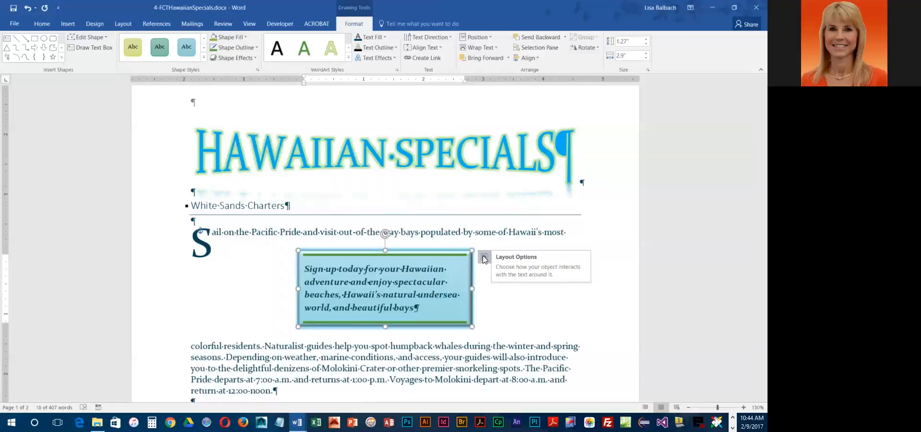
Set the quote box's text wrapping to Tight and move it to the right side of the White Sands Charters paragraph
{"action": "left_click", "coordinate": [497, 51]}
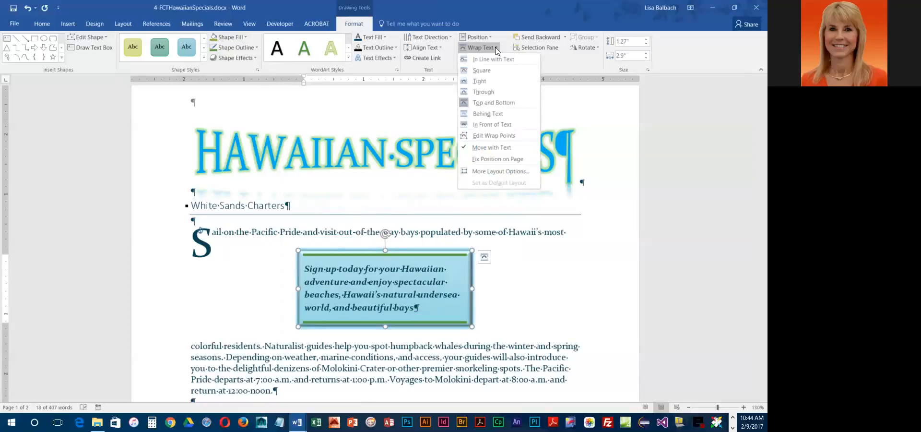
{"action": "left_click", "coordinate": [479, 81]}
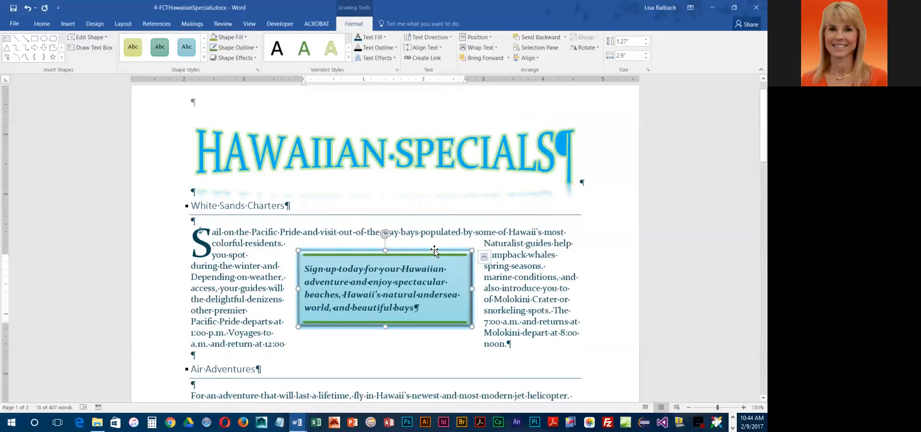
{"action": "left_click_drag", "start_coordinate": [435, 250], "coordinate": [549, 228]}
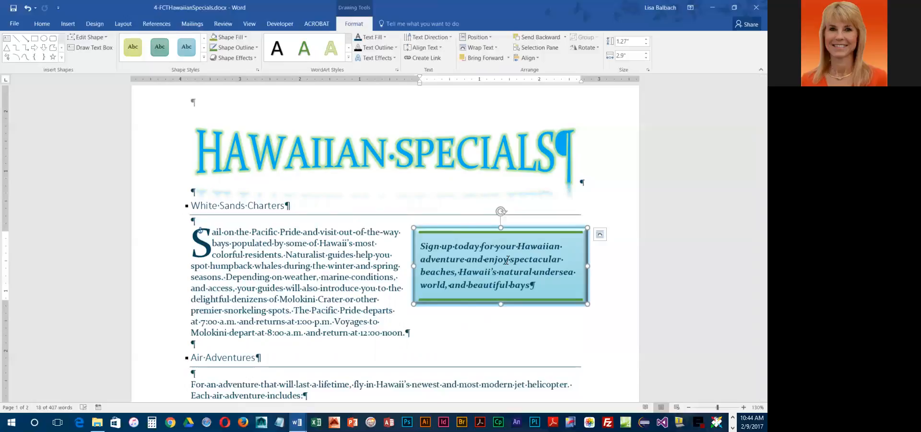
Move the quote text box down to the right of the Air Adventures introduction and bullets, just below the heading's border line
{"action": "scroll", "coordinate": [507, 260], "scroll_direction": "down", "scroll_amount": 3}
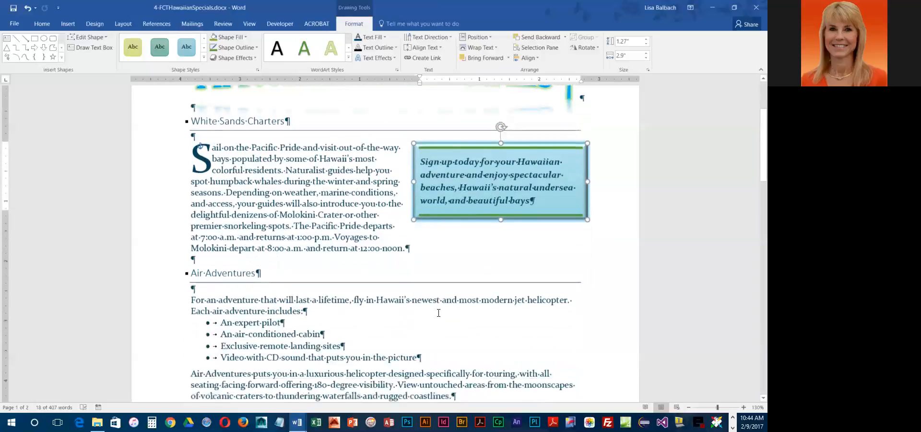
{"action": "left_click_drag", "start_coordinate": [457, 141], "coordinate": [438, 247]}
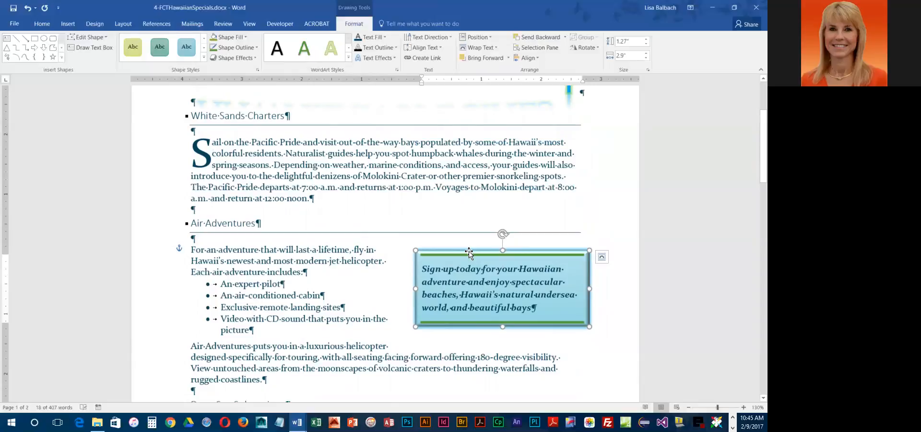
{"action": "left_click_drag", "start_coordinate": [469, 247], "coordinate": [469, 240]}
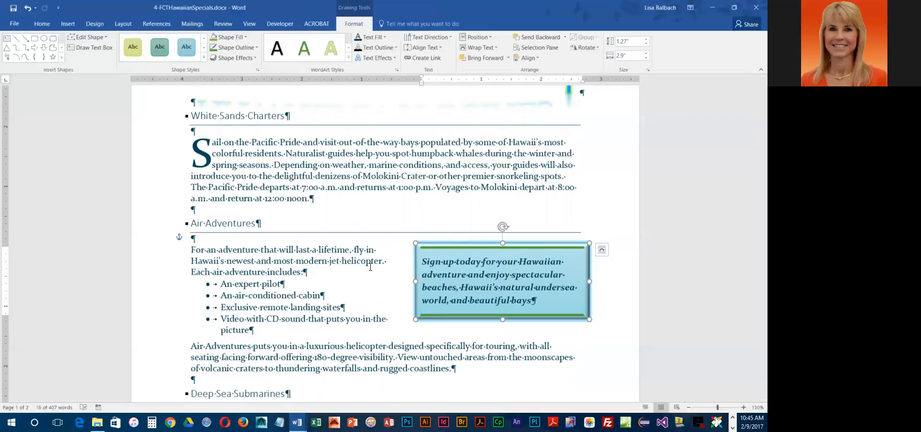
Add two blank paragraphs at the end of the document
{"action": "key", "text": "ctrl+End"}
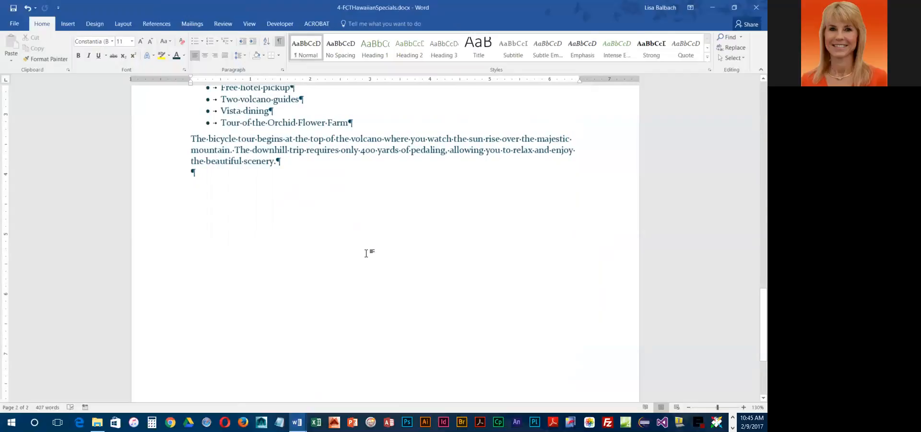
{"action": "key", "text": "Return"}
{"action": "key", "text": "Return"}
Draw a Bevel shape about 1.14" square at the last paragraph mark and apply the Subtle Effect - Aqua, Accent 5 shape style
{"action": "left_click", "coordinate": [70, 25]}
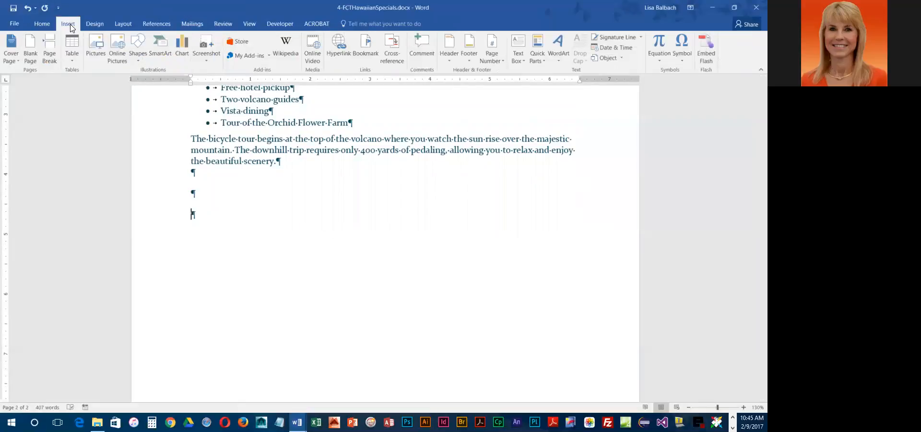
{"action": "left_click", "coordinate": [141, 60]}
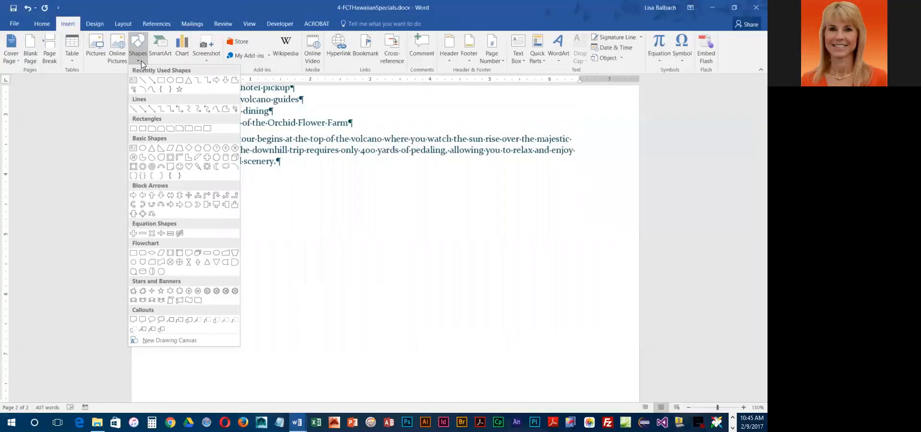
{"action": "left_click", "coordinate": [134, 167]}
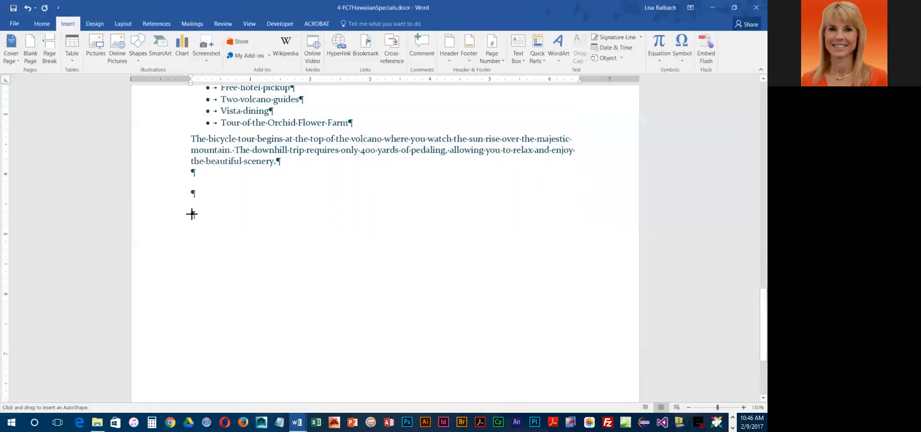
{"action": "left_click_drag", "start_coordinate": [192, 214], "coordinate": [261, 283]}
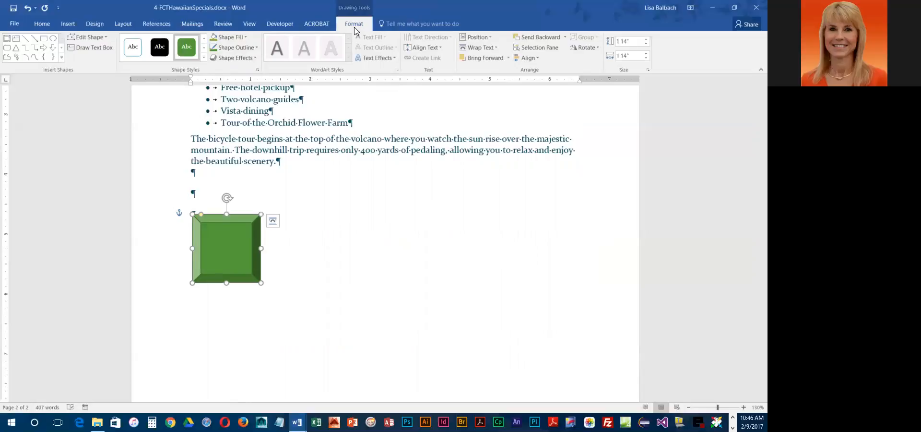
{"action": "left_click", "coordinate": [203, 57]}
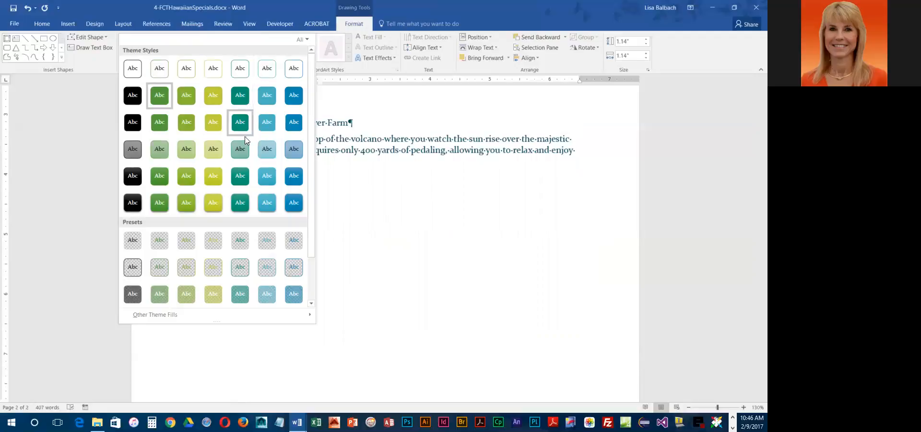
{"action": "left_click", "coordinate": [268, 152]}
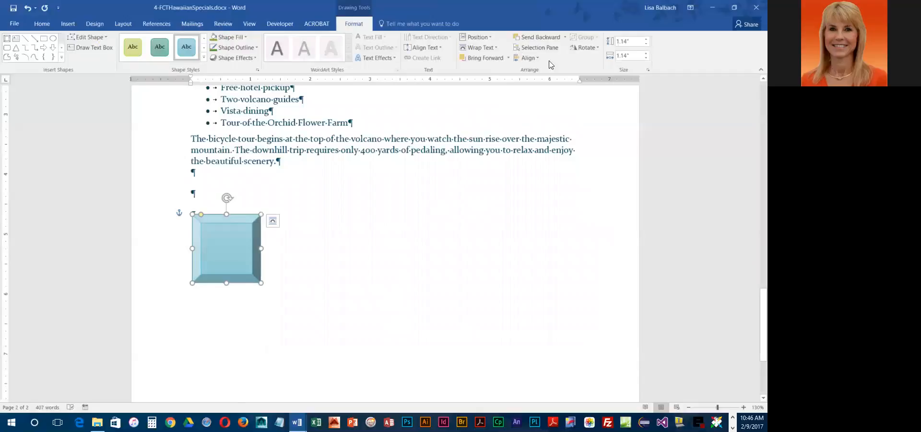
Resize the bevel shape to 1.5" high by 5.5" wide and center it horizontally between the margins
{"action": "left_click", "coordinate": [629, 43]}
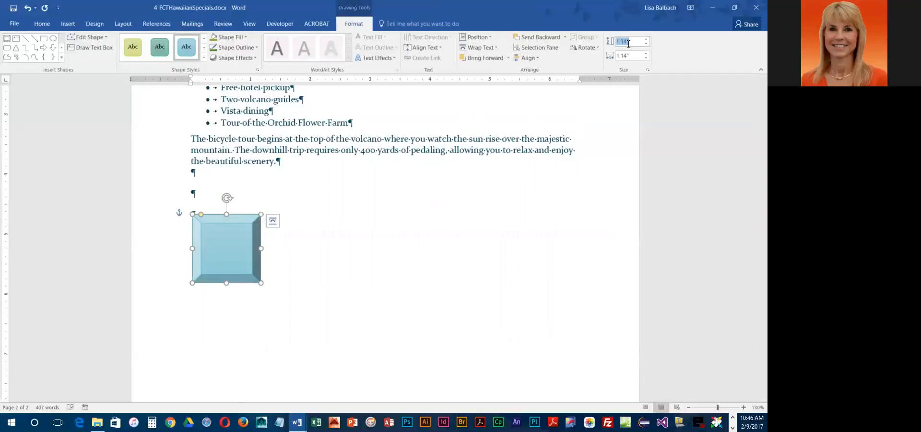
{"action": "type", "text": "1.5"}
{"action": "key", "text": "Return"}
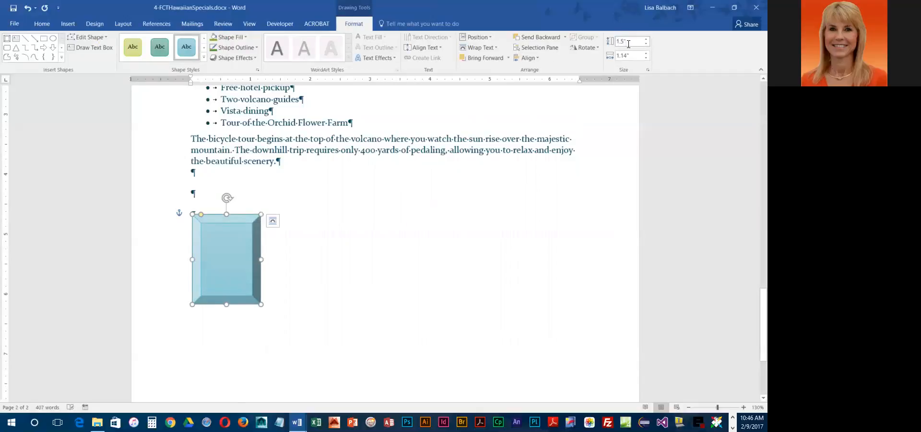
{"action": "left_click", "coordinate": [637, 57]}
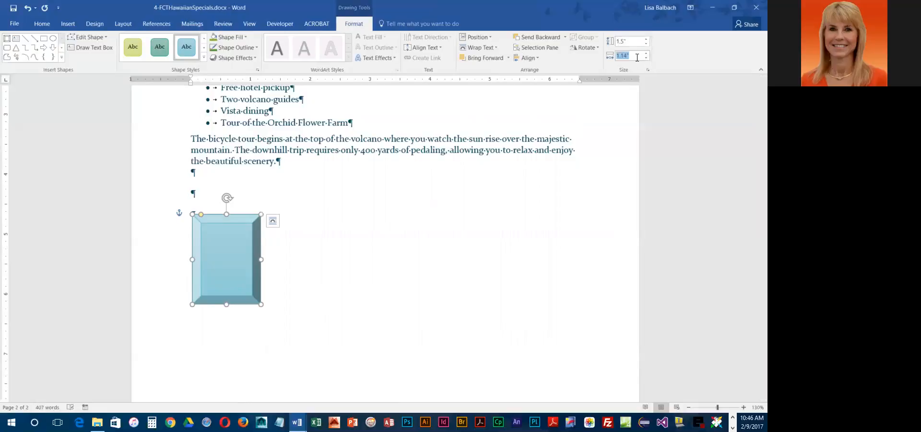
{"action": "type", "text": "5.5"}
{"action": "key", "text": "Return"}
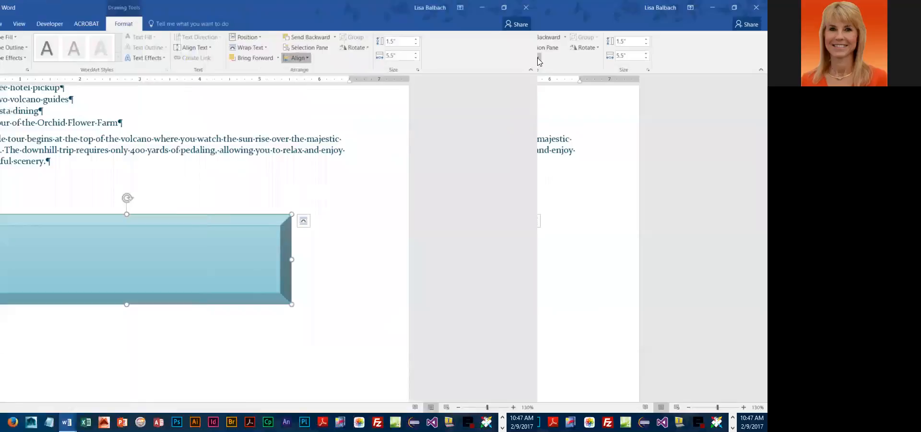
{"action": "left_click", "coordinate": [539, 58]}
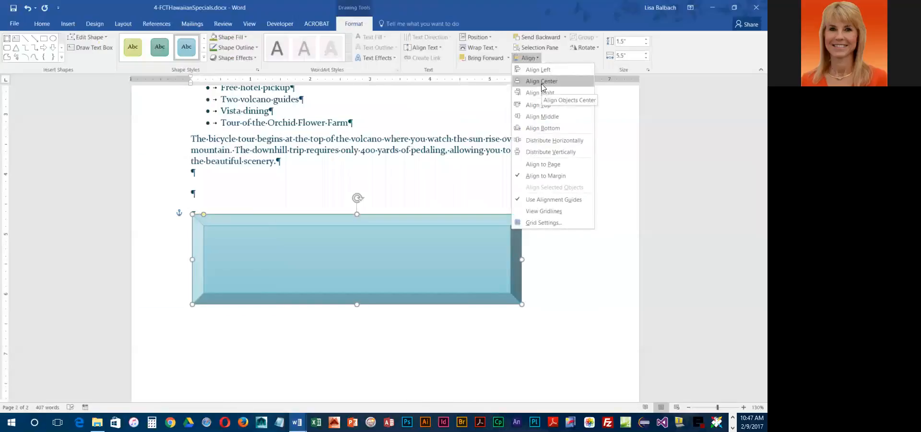
{"action": "left_click", "coordinate": [559, 141]}
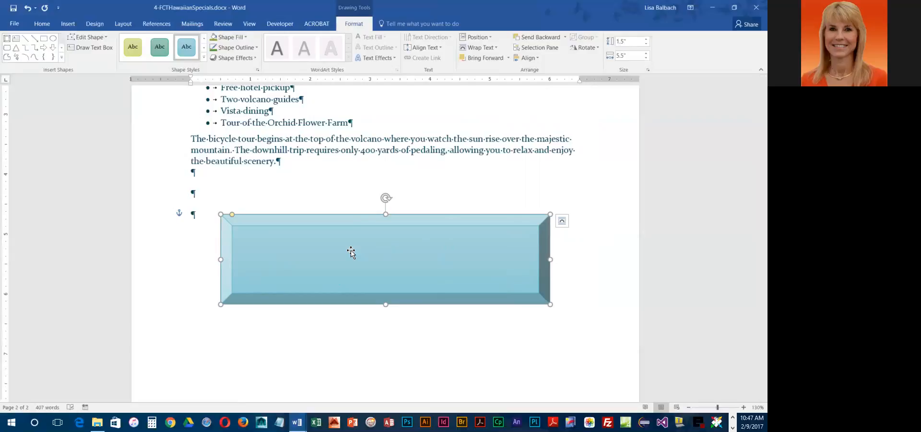
Add the text "Sign up today for your Hawaiian adventure!" inside the bevel shape
{"action": "type", "text": "S"}
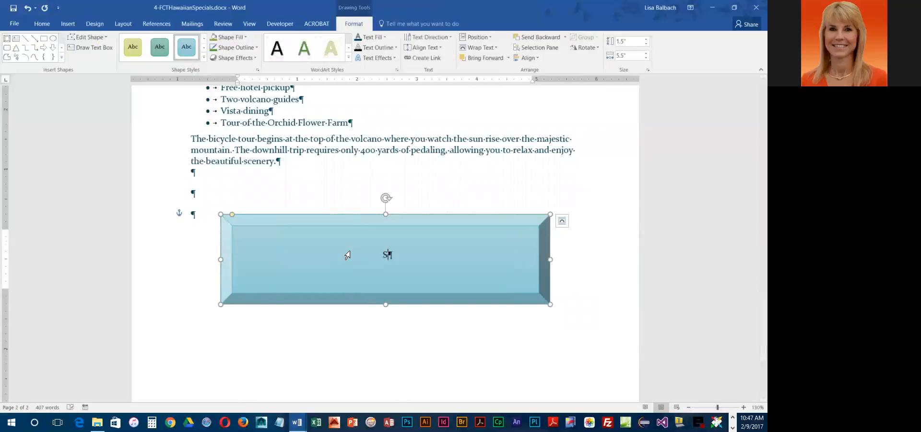
{"action": "type", "text": "ign up today for "}
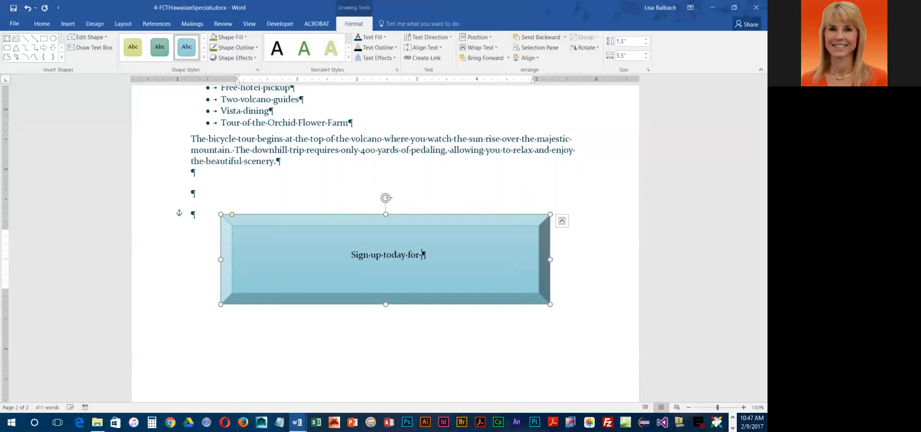
{"action": "type", "text": "your Hawa"}
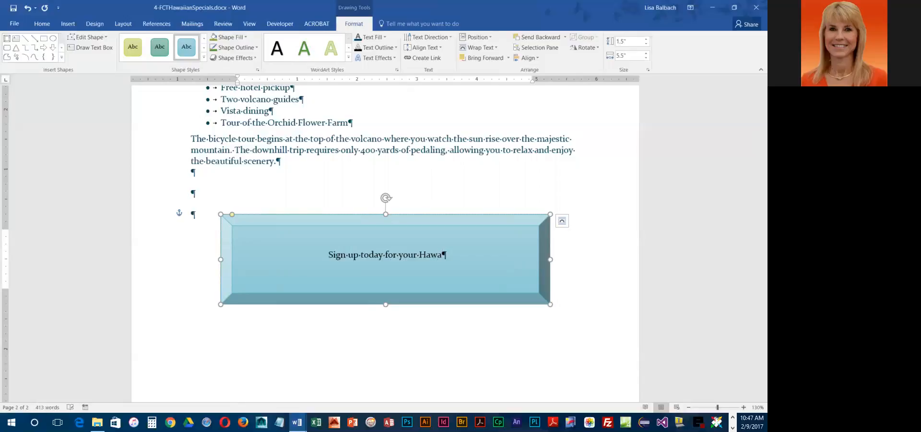
{"action": "type", "text": "iian advent"}
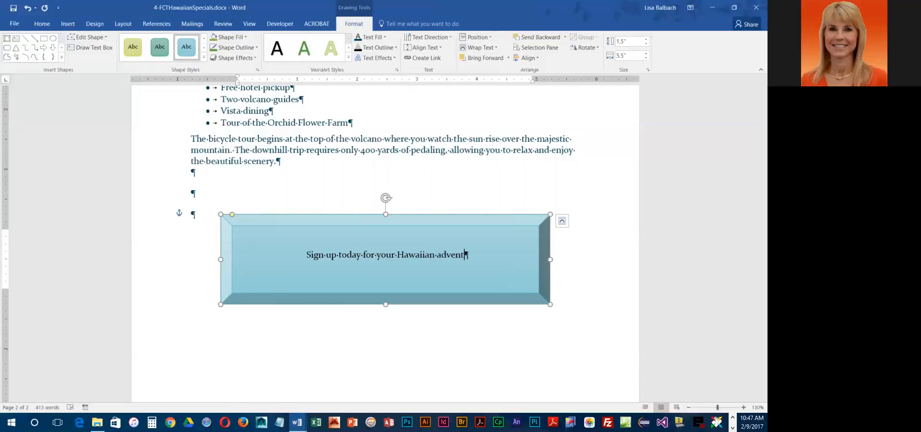
{"action": "type", "text": "ure!"}
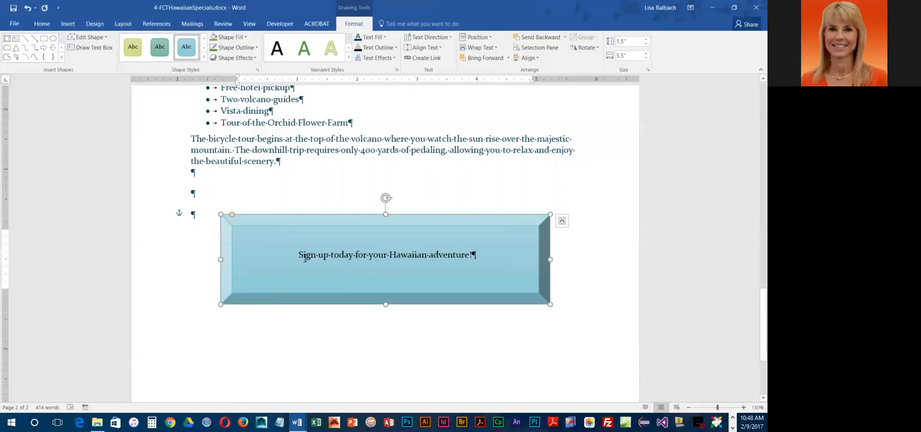
Format the bevel shape's text as 14 pt, bold and italic in the standard Dark Blue font color
{"action": "triple_click", "coordinate": [350, 255]}
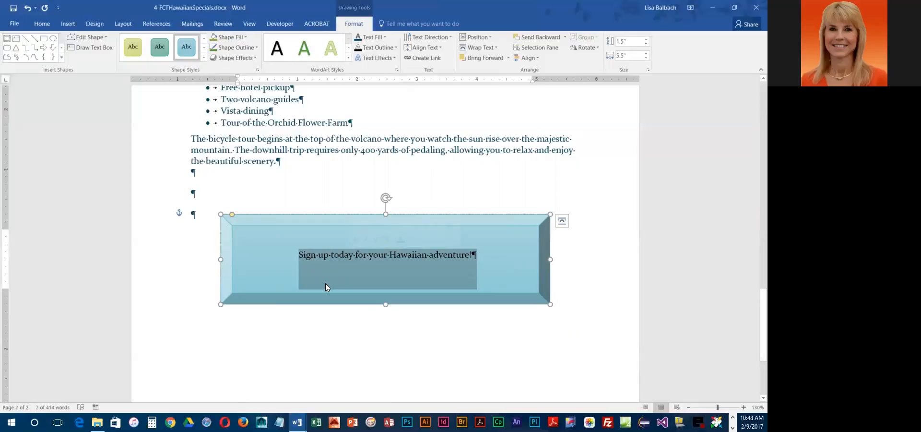
{"action": "left_click", "coordinate": [42, 24]}
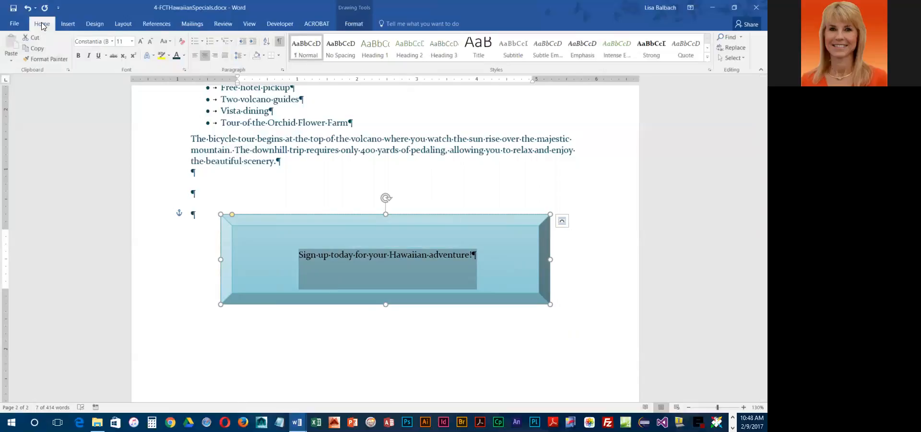
{"action": "left_click", "coordinate": [141, 41]}
{"action": "left_click", "coordinate": [141, 42]}
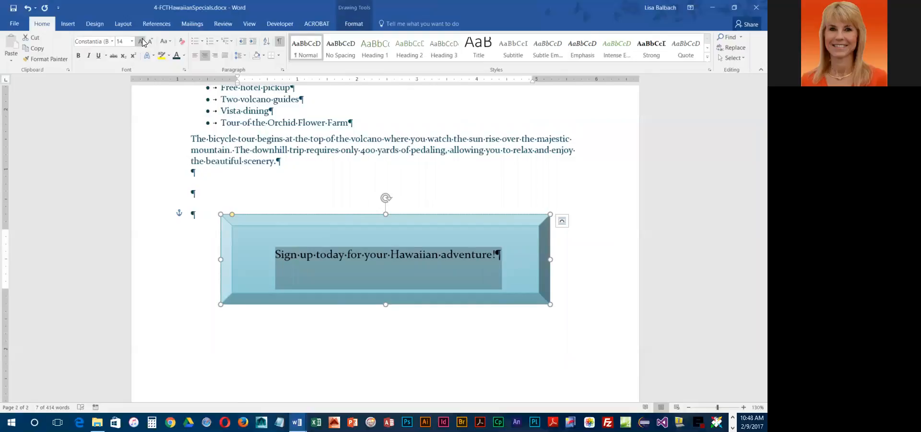
{"action": "left_click", "coordinate": [184, 56]}
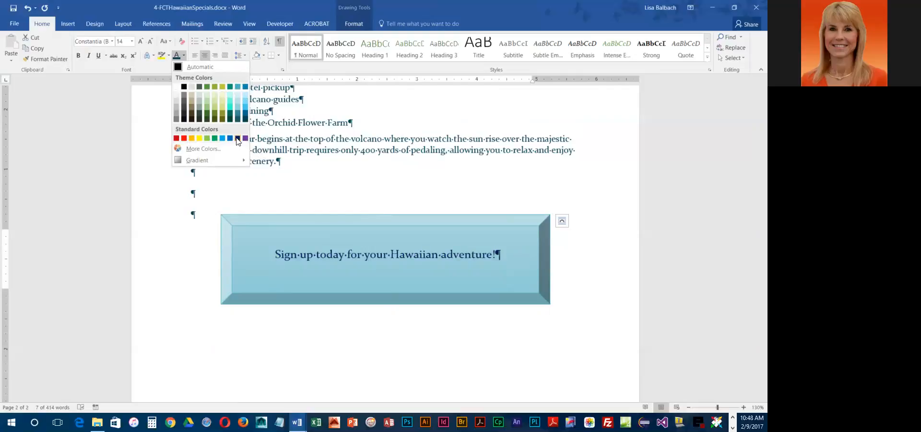
{"action": "left_click", "coordinate": [237, 138]}
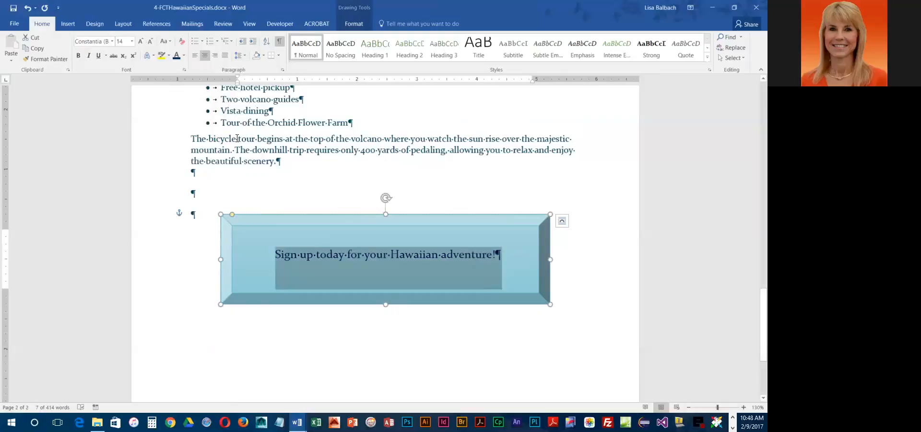
{"action": "left_click", "coordinate": [78, 56]}
{"action": "left_click", "coordinate": [90, 57]}
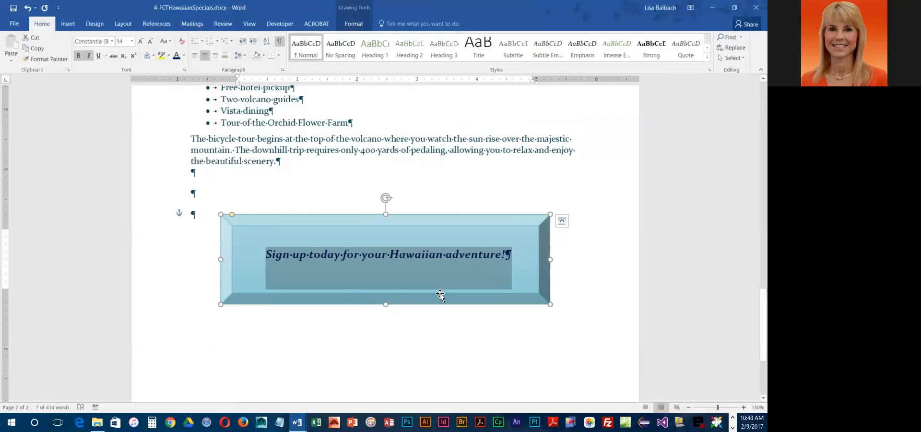
Return to the beginning of the document and save it under its existing name
{"action": "scroll", "coordinate": [440, 294], "scroll_direction": "up", "scroll_amount": 10}
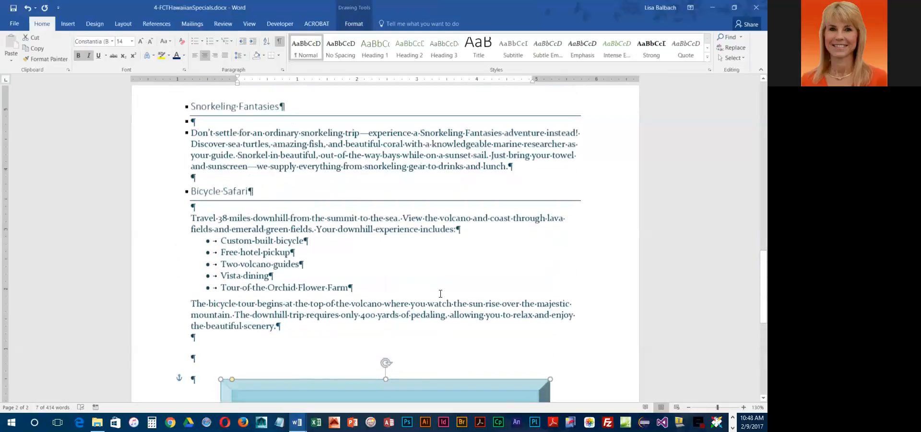
{"action": "scroll", "coordinate": [441, 297], "scroll_direction": "up", "scroll_amount": 10}
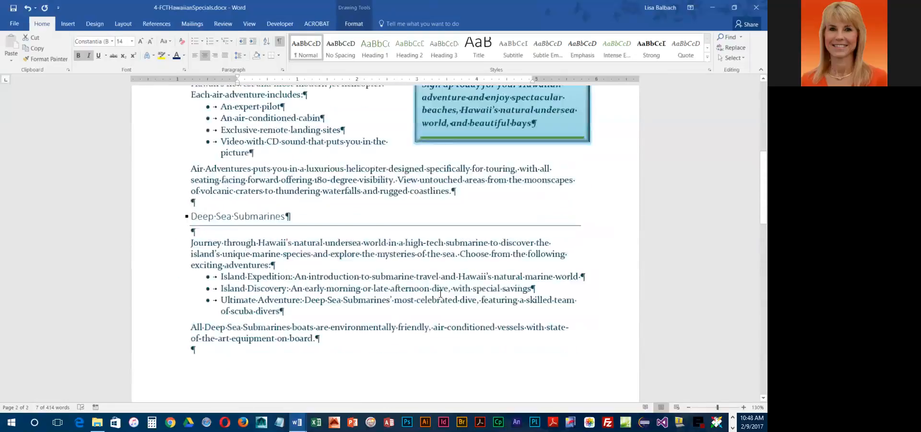
{"action": "scroll", "coordinate": [441, 294], "scroll_direction": "up", "scroll_amount": 6}
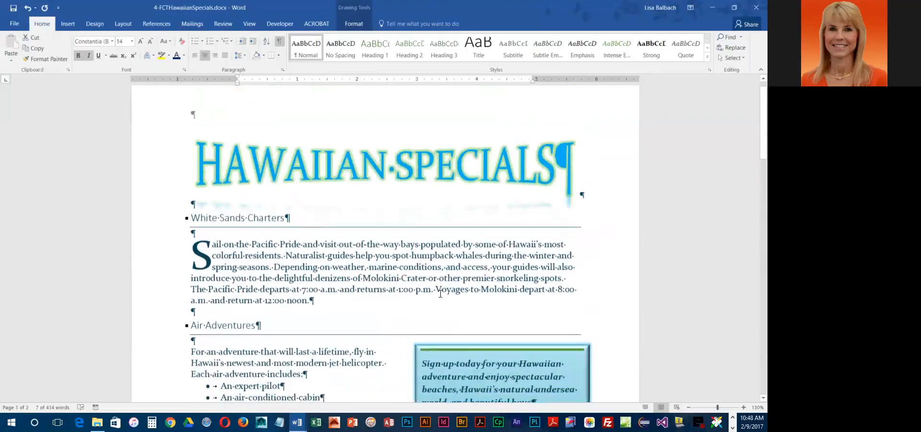
{"action": "left_click", "coordinate": [15, 7]}
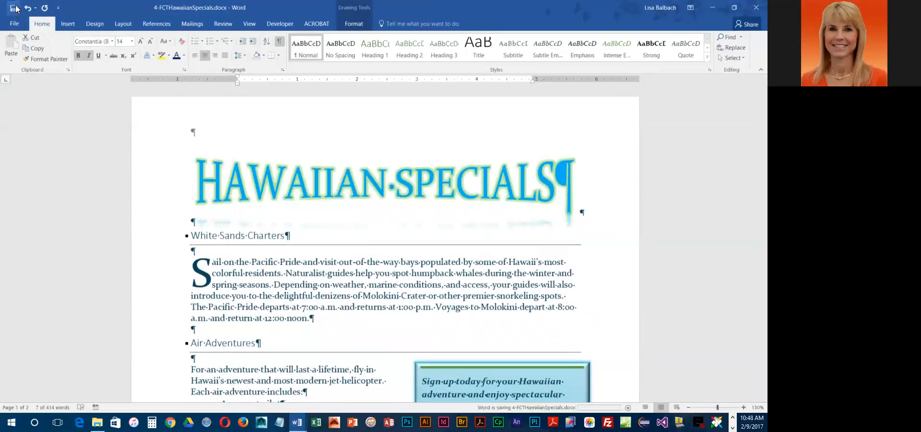